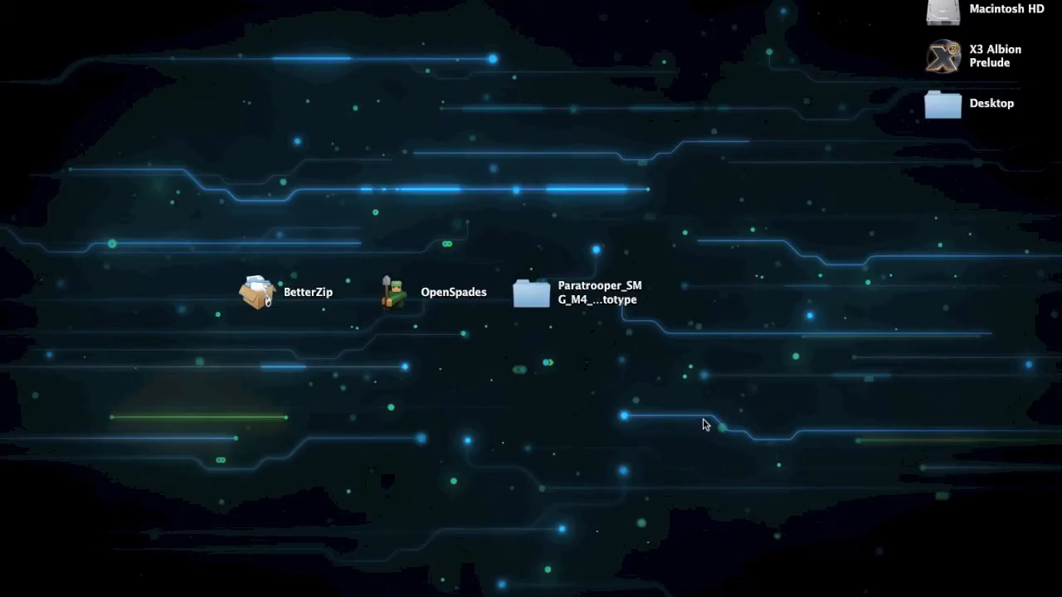
Check the installed OS X version in About This Mac and close the information window
{"action": "left_click_drag", "start_coordinate": [514, 390], "coordinate": [359, 247]}
{"action": "left_click", "coordinate": [359, 238]}
{"action": "left_click", "coordinate": [17, 0]}
{"action": "left_click", "coordinate": [52, 2]}
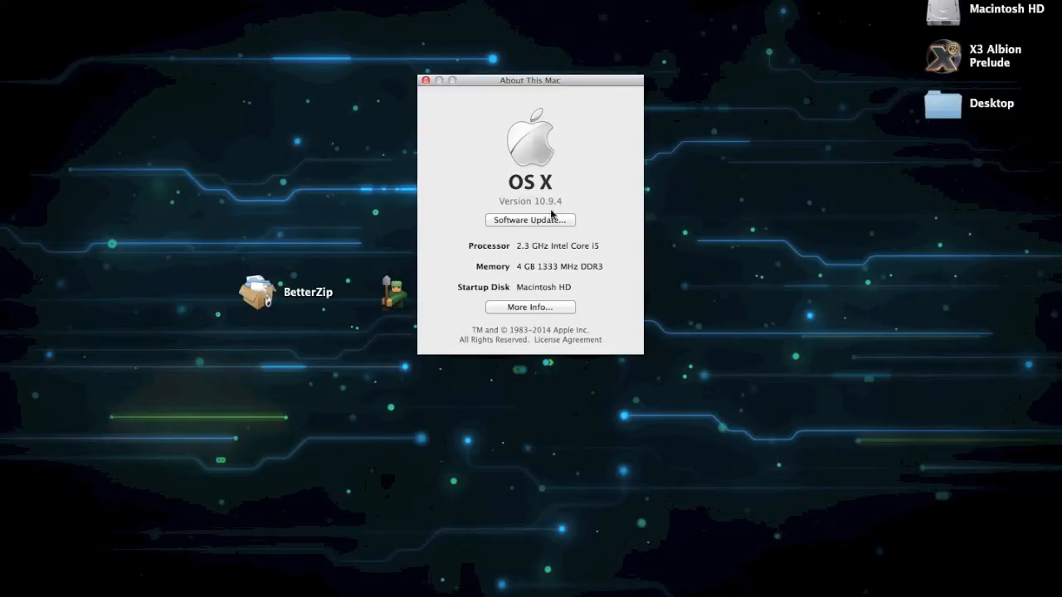
{"action": "left_click", "coordinate": [425, 81]}
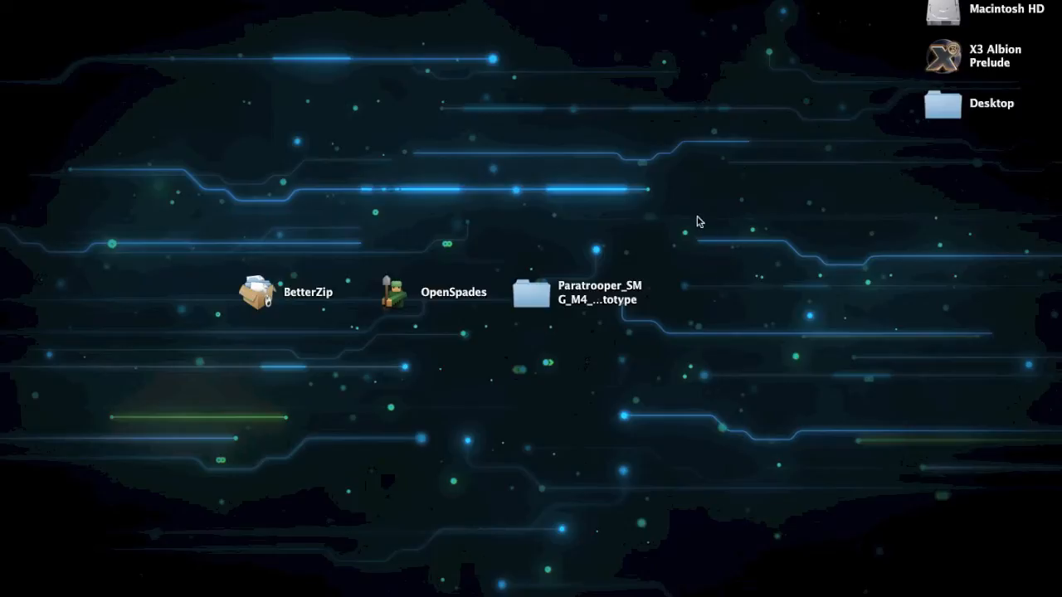
View the BetterZip 2 page on macitbetter.com in the browser and minimize the browser window
{"action": "left_click_drag", "start_coordinate": [701, 183], "coordinate": [199, 433]}
{"action": "left_click", "coordinate": [210, 427]}
{"action": "left_click_drag", "start_coordinate": [222, 419], "coordinate": [279, 249]}
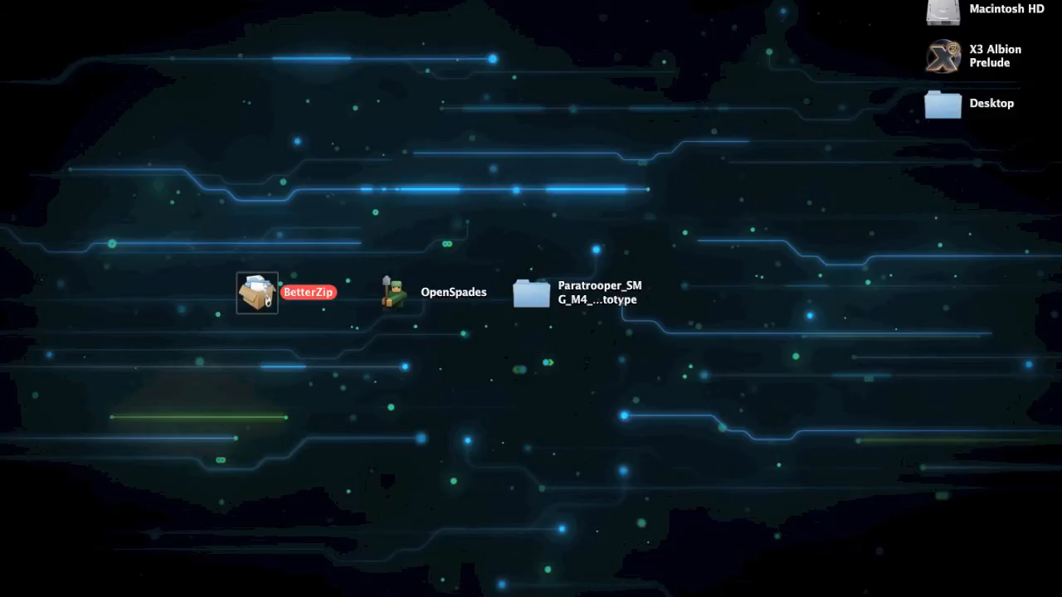
{"action": "left_click", "coordinate": [218, 579]}
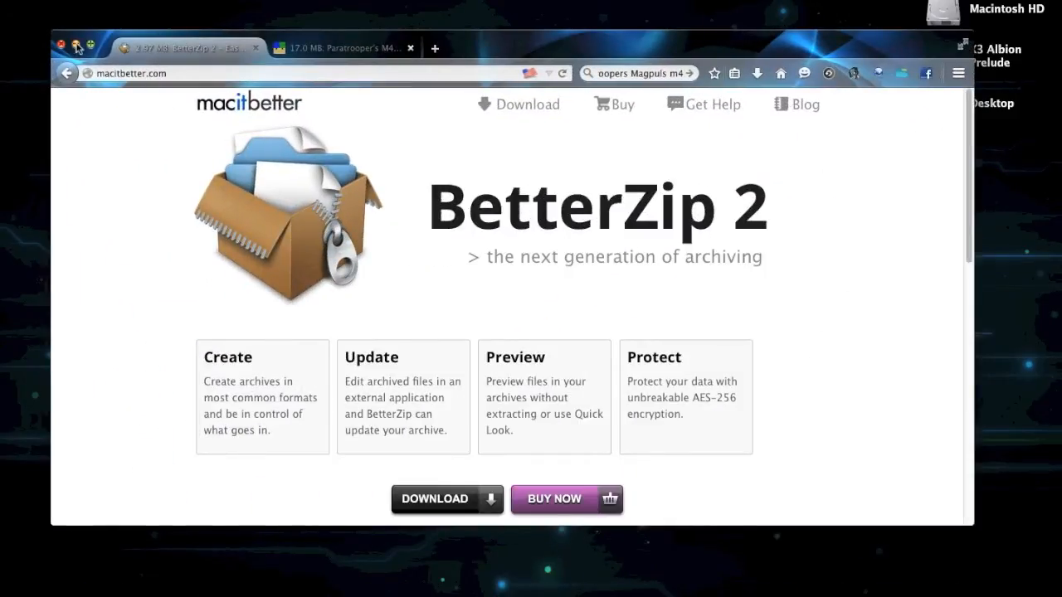
{"action": "left_click", "coordinate": [76, 47]}
Preview the Paratrooper SMG M4 mod folder on the desktop with Quick Look and close the preview
{"action": "left_click_drag", "start_coordinate": [421, 383], "coordinate": [355, 232]}
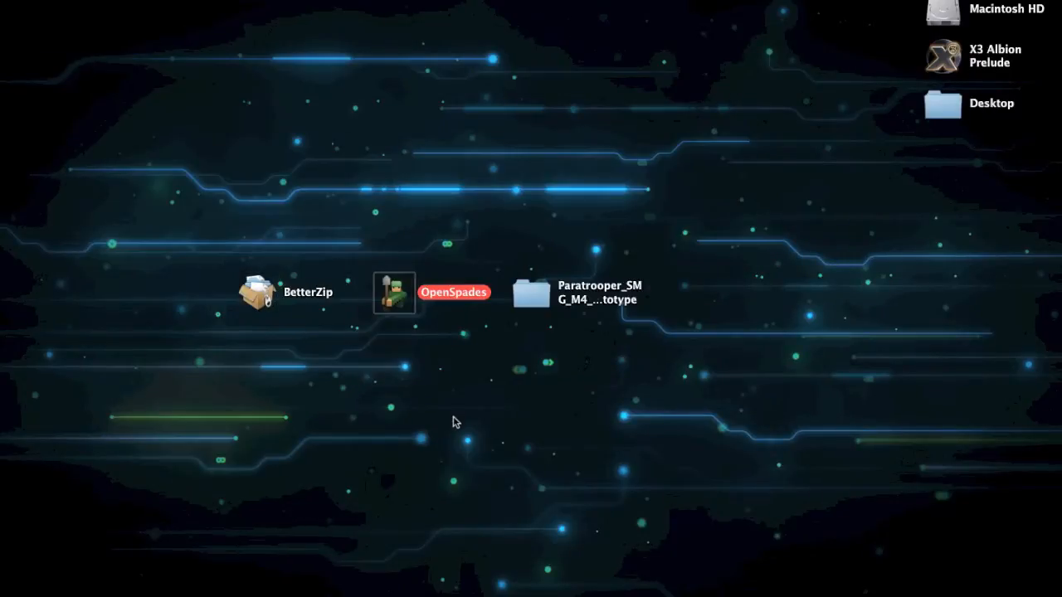
{"action": "left_click", "coordinate": [454, 422]}
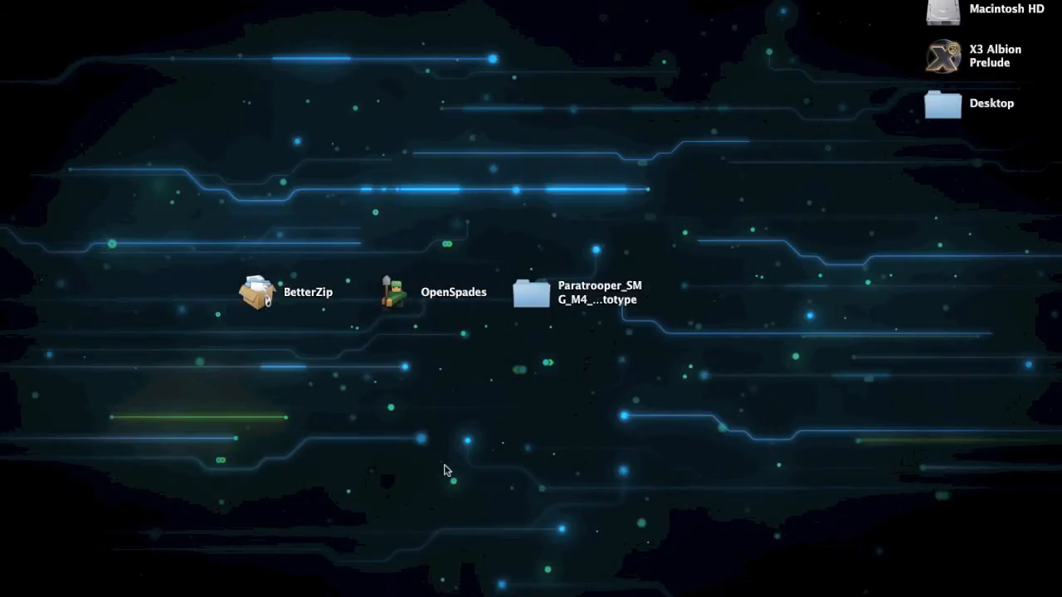
{"action": "left_click_drag", "start_coordinate": [695, 453], "coordinate": [668, 367]}
{"action": "left_click", "coordinate": [506, 239]}
{"action": "left_click", "coordinate": [579, 305]}
{"action": "key", "text": "space"}
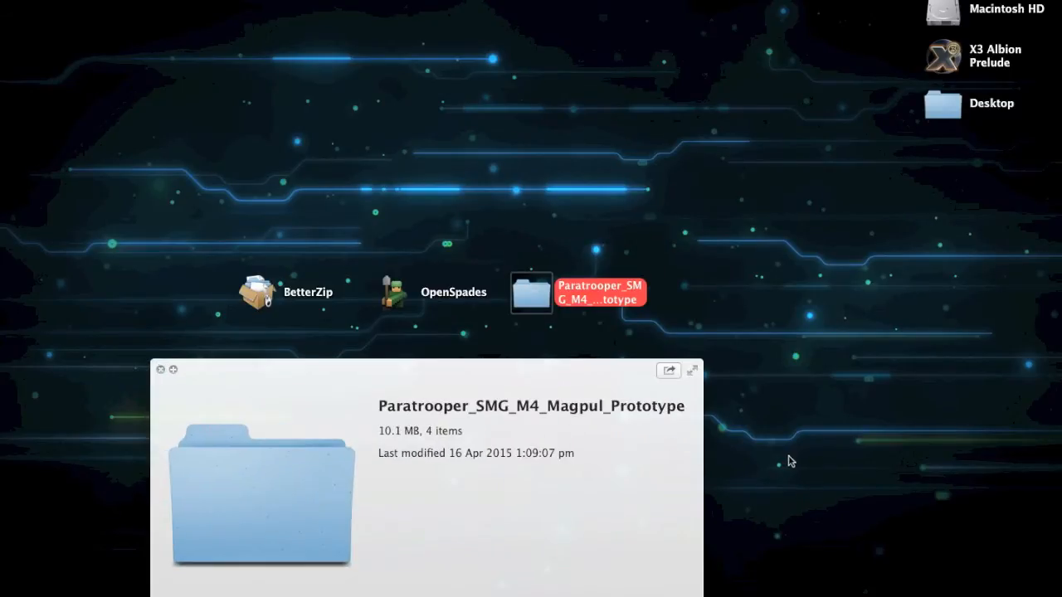
{"action": "key", "text": "space"}
Review the Build and Shoot thread for the M4 Magpul mod and BetterZip's download section, and minimize the browser
{"action": "left_click", "coordinate": [224, 590]}
{"action": "left_click", "coordinate": [349, 46]}
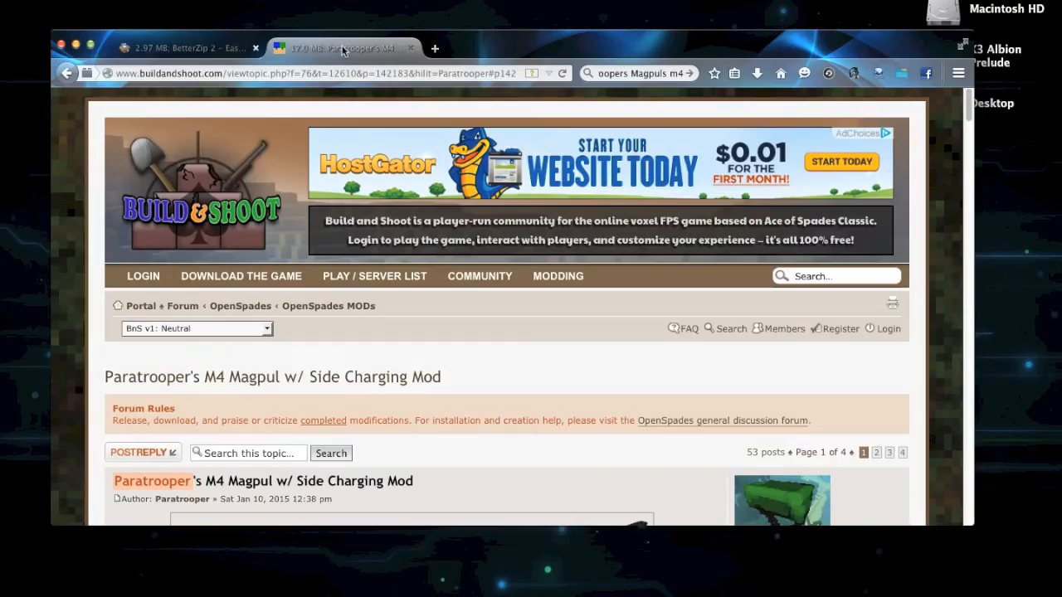
{"action": "scroll", "coordinate": [732, 204], "scroll_direction": "down", "scroll_amount": 10}
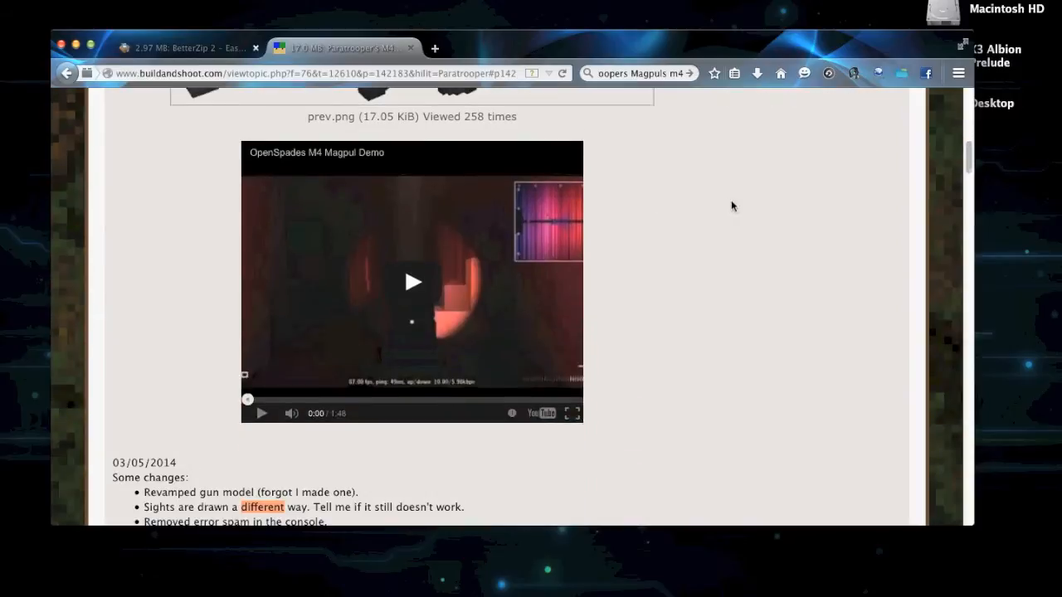
{"action": "left_click", "coordinate": [149, 48]}
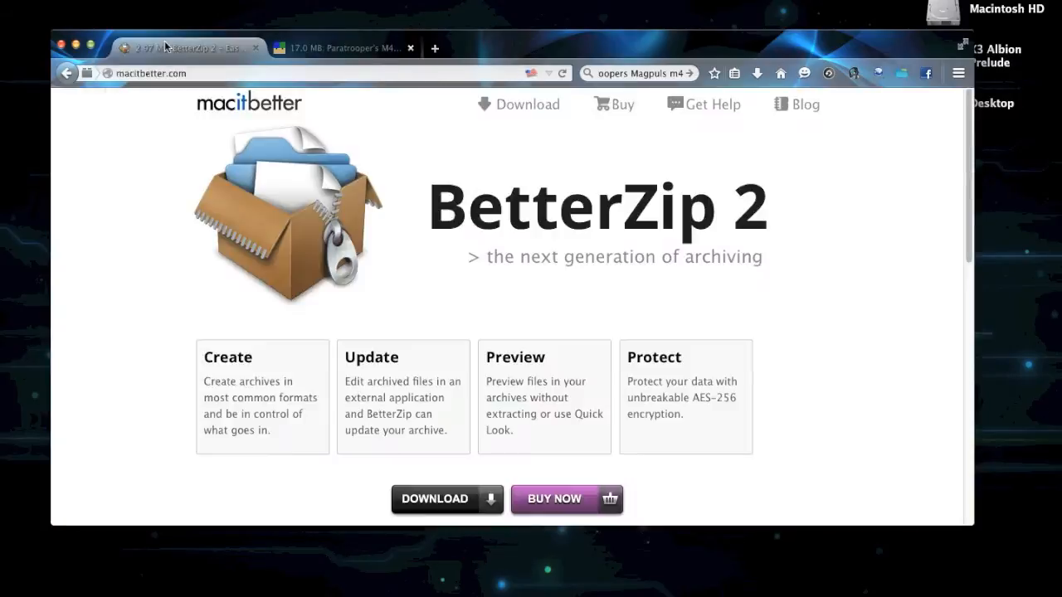
{"action": "scroll", "coordinate": [547, 355], "scroll_direction": "down", "scroll_amount": 3}
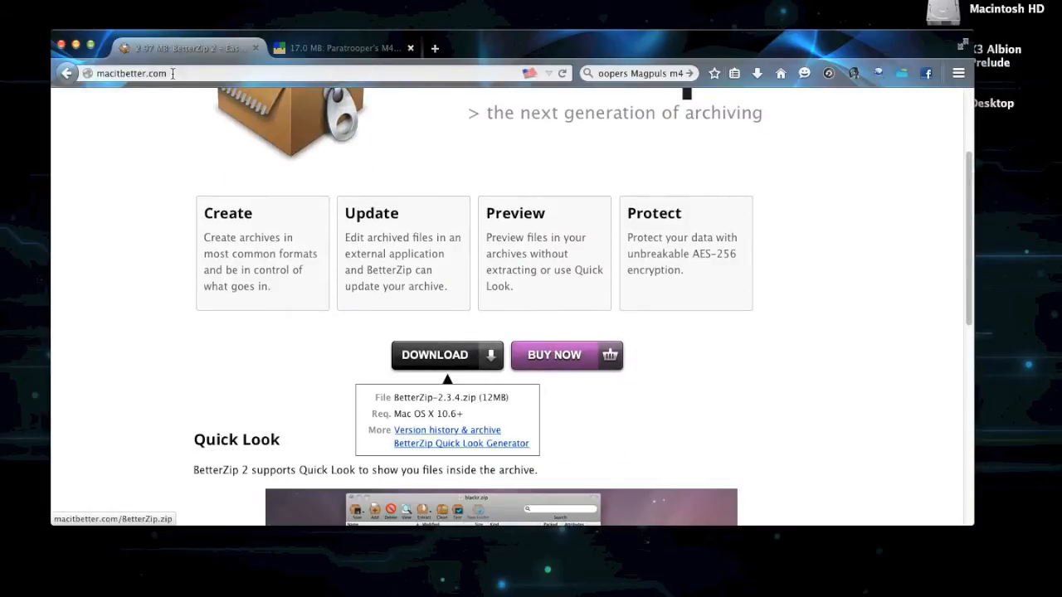
{"action": "left_click", "coordinate": [75, 45]}
Launch BetterZip, close its empty archive window and bring up the file-opening dialog clear of the desktop icons
{"action": "left_click_drag", "start_coordinate": [146, 373], "coordinate": [204, 329]}
{"action": "left_click", "coordinate": [257, 298]}
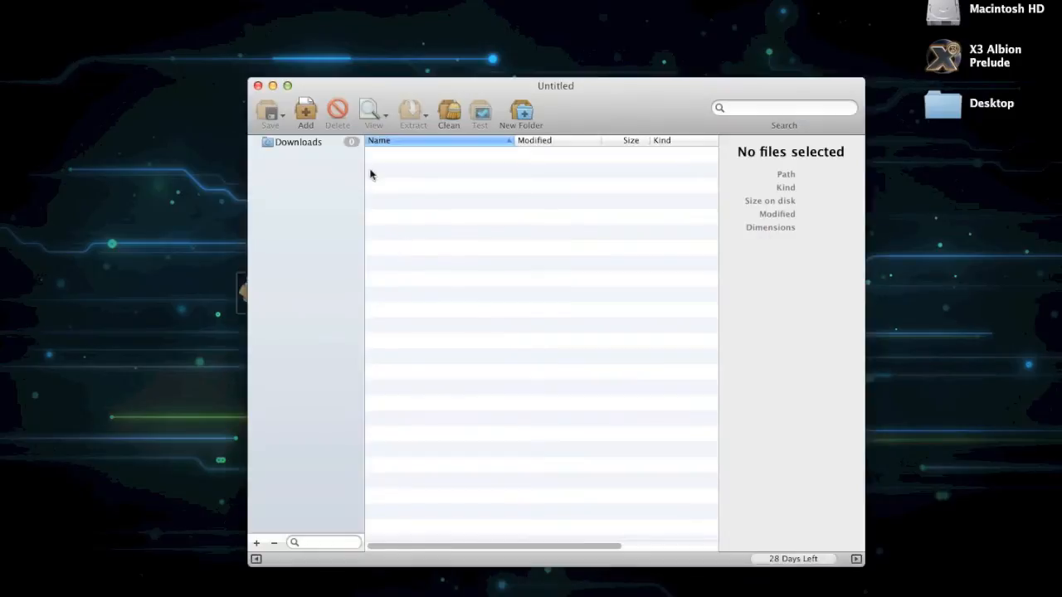
{"action": "left_click", "coordinate": [258, 86]}
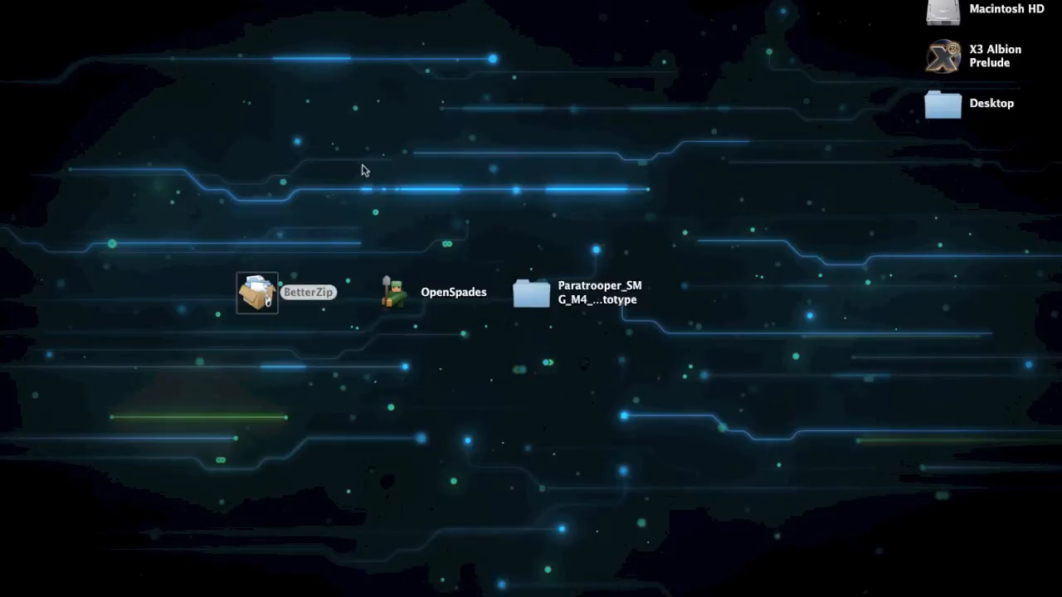
{"action": "left_click", "coordinate": [116, 0]}
{"action": "left_click", "coordinate": [132, 5]}
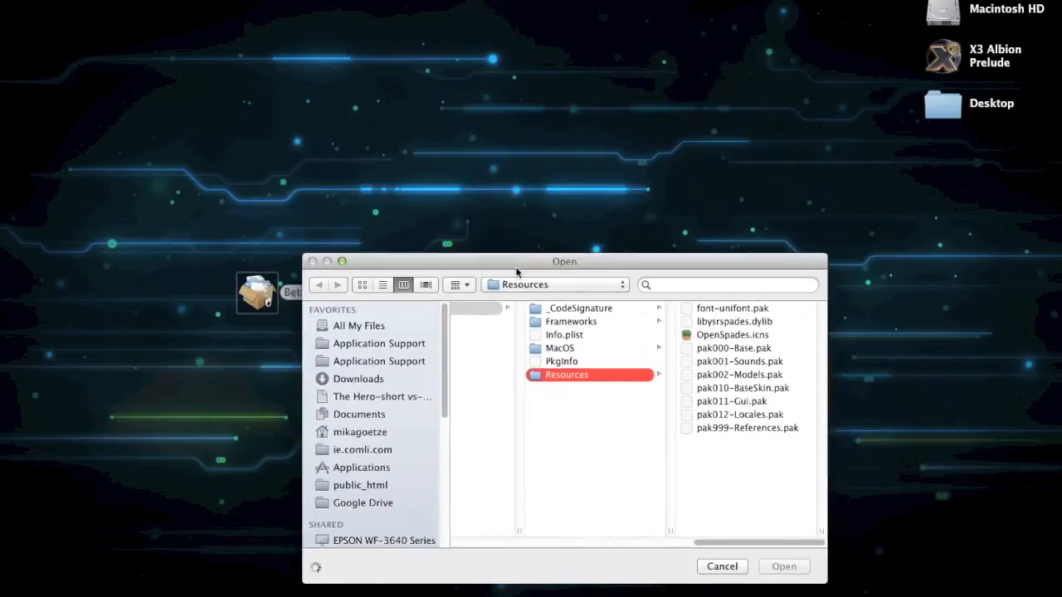
{"action": "left_click_drag", "start_coordinate": [483, 73], "coordinate": [512, 390]}
Show the package contents of the OpenSpades app and go into its Contents > Resources folder
{"action": "left_click", "coordinate": [383, 301]}
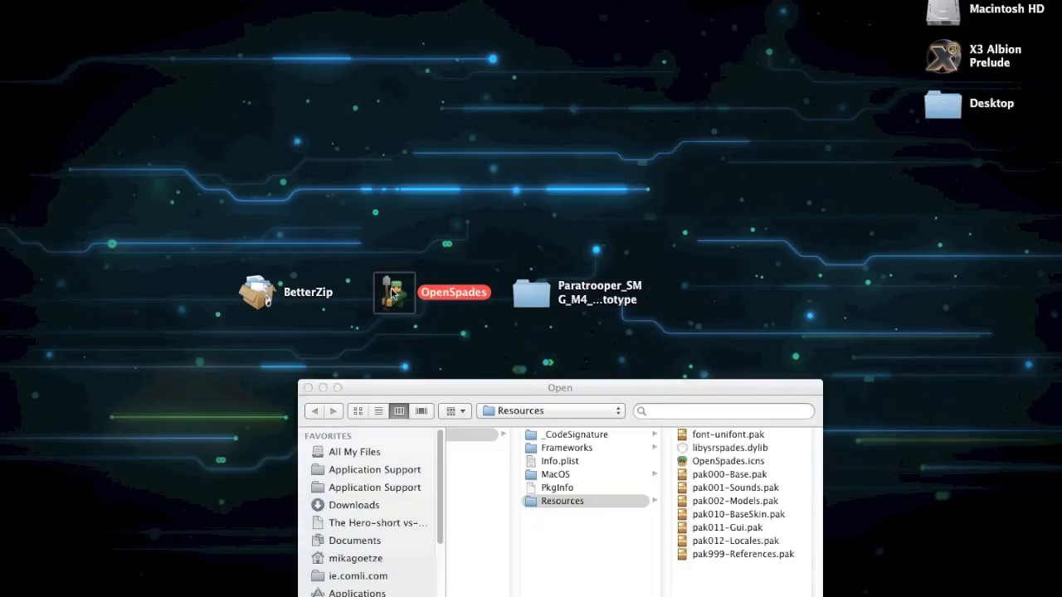
{"action": "right_click", "coordinate": [393, 292]}
{"action": "left_click", "coordinate": [429, 310]}
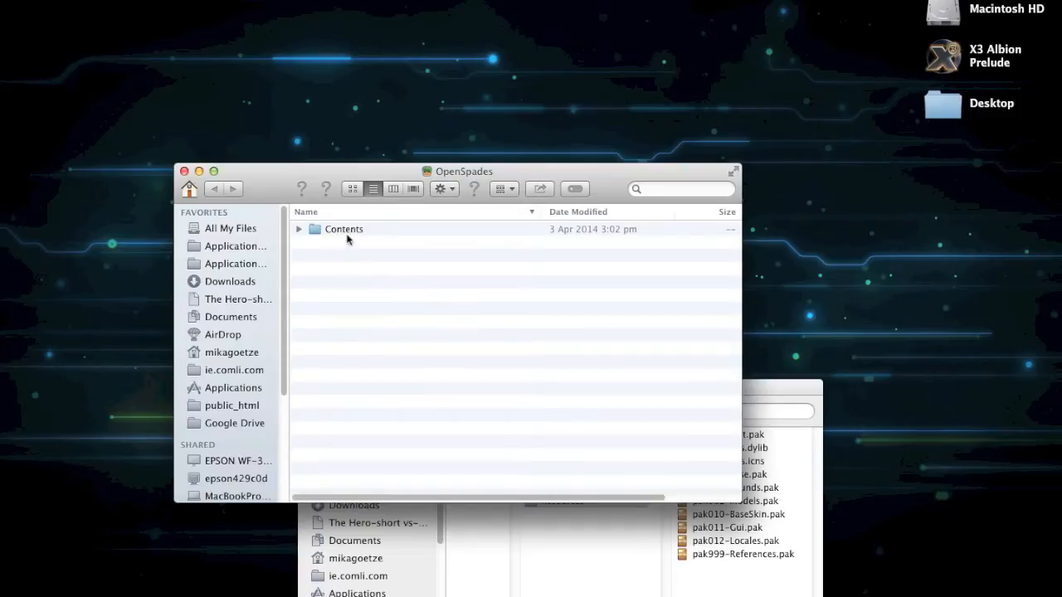
{"action": "left_click", "coordinate": [348, 232]}
{"action": "double_click", "coordinate": [347, 232]}
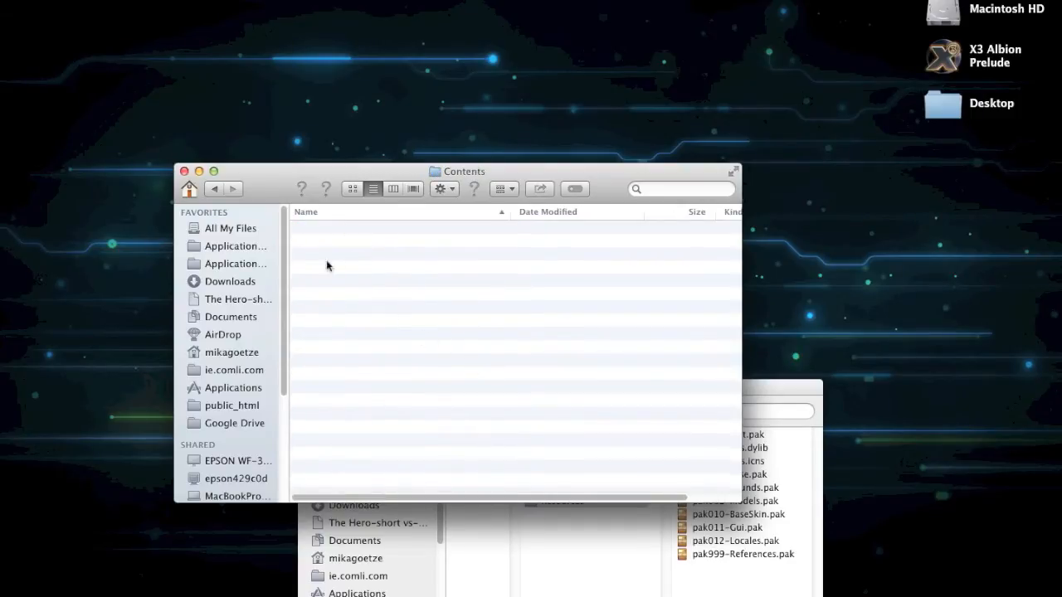
{"action": "left_click_drag", "start_coordinate": [265, 186], "coordinate": [346, 31]}
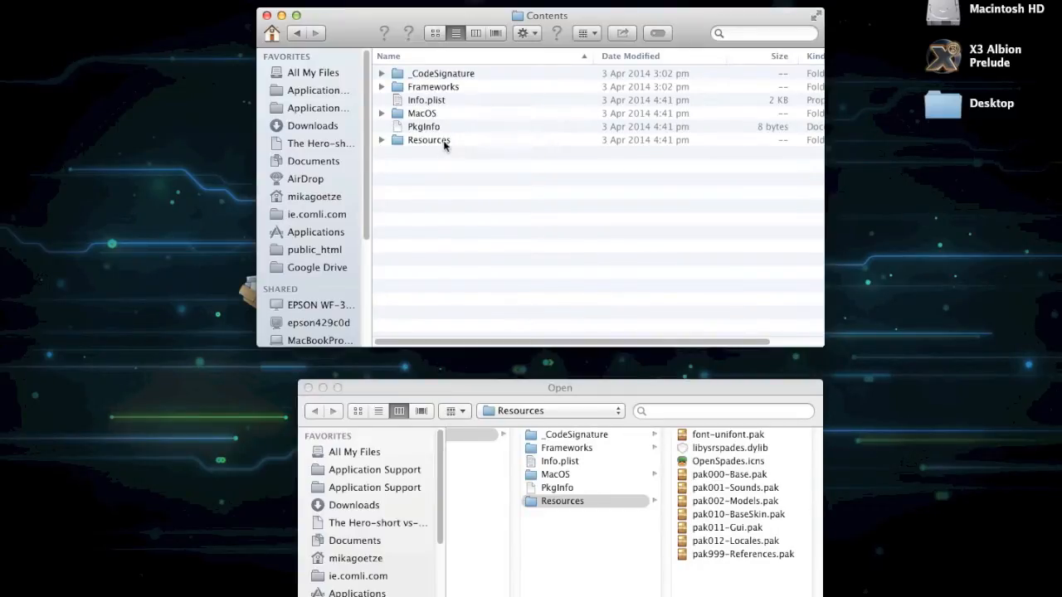
{"action": "double_click", "coordinate": [444, 145]}
Examine the pak files in the Resources folder, from pak000-Base.pak to pak999-References.pak, and locate pak010-BaseSkin.pak
{"action": "left_click_drag", "start_coordinate": [595, 237], "coordinate": [553, 106]}
{"action": "left_click", "coordinate": [550, 249]}
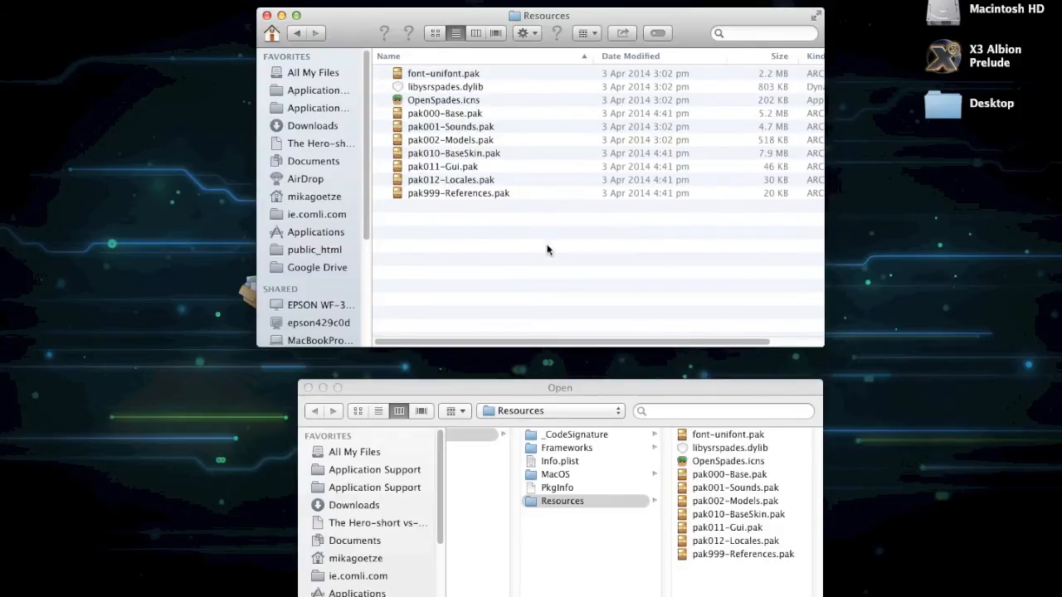
{"action": "left_click", "coordinate": [478, 118]}
{"action": "left_click", "coordinate": [488, 193], "text": "shift"}
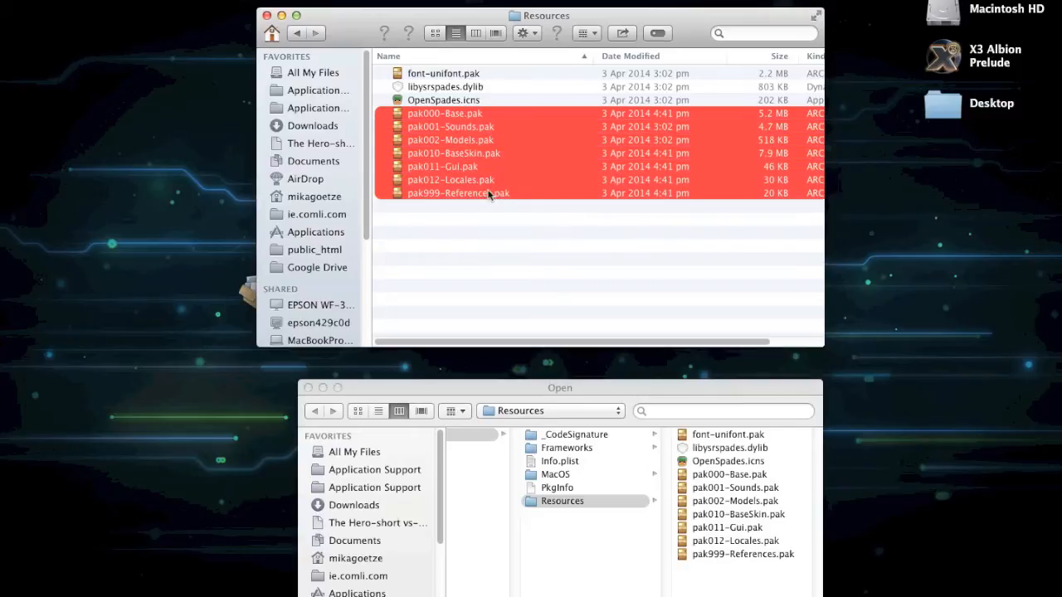
{"action": "left_click", "coordinate": [487, 226]}
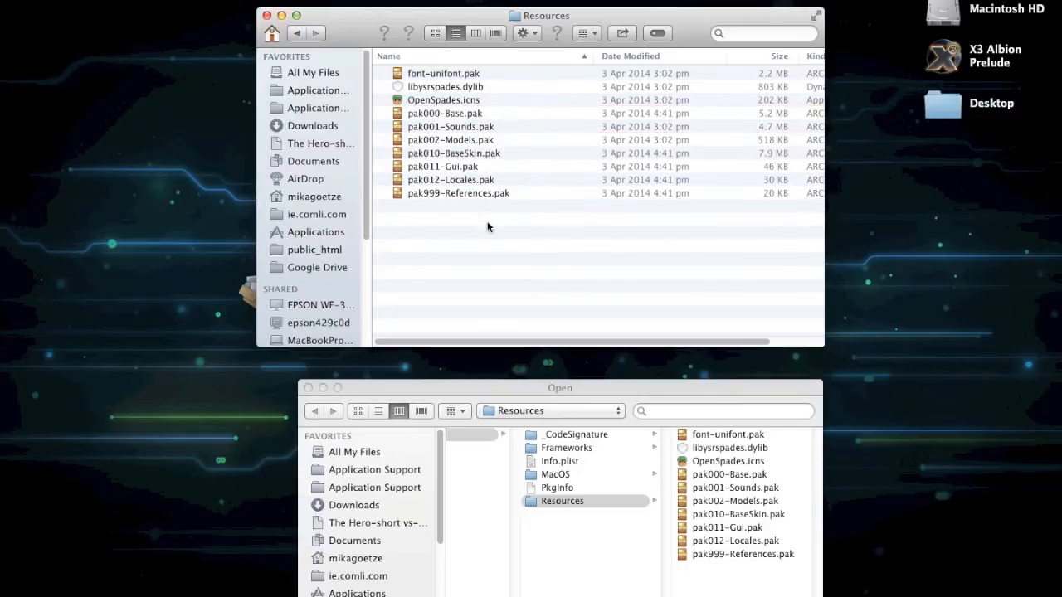
{"action": "left_click", "coordinate": [464, 156]}
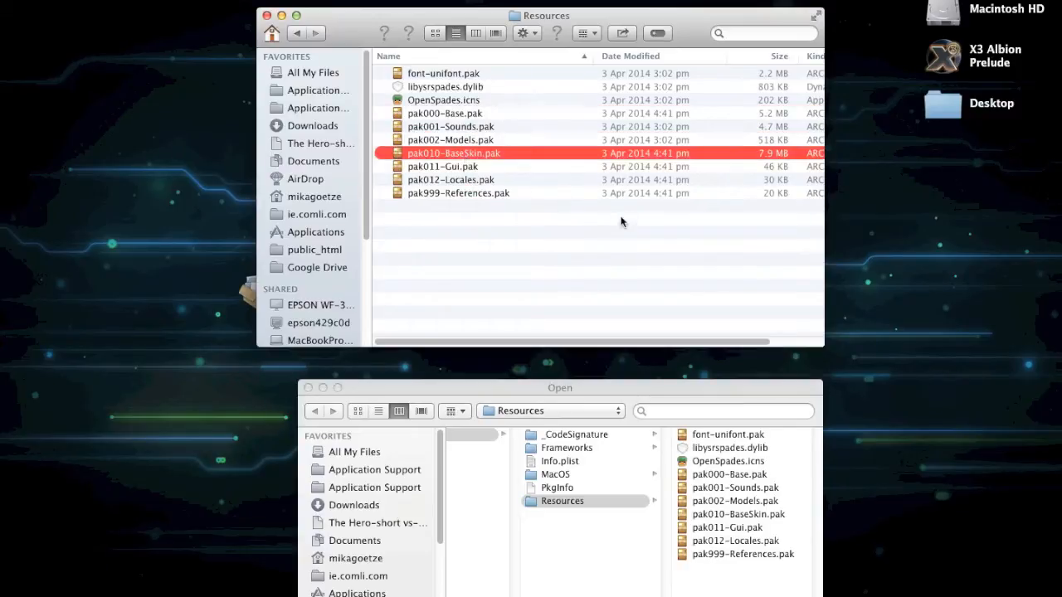
{"action": "left_click", "coordinate": [539, 260]}
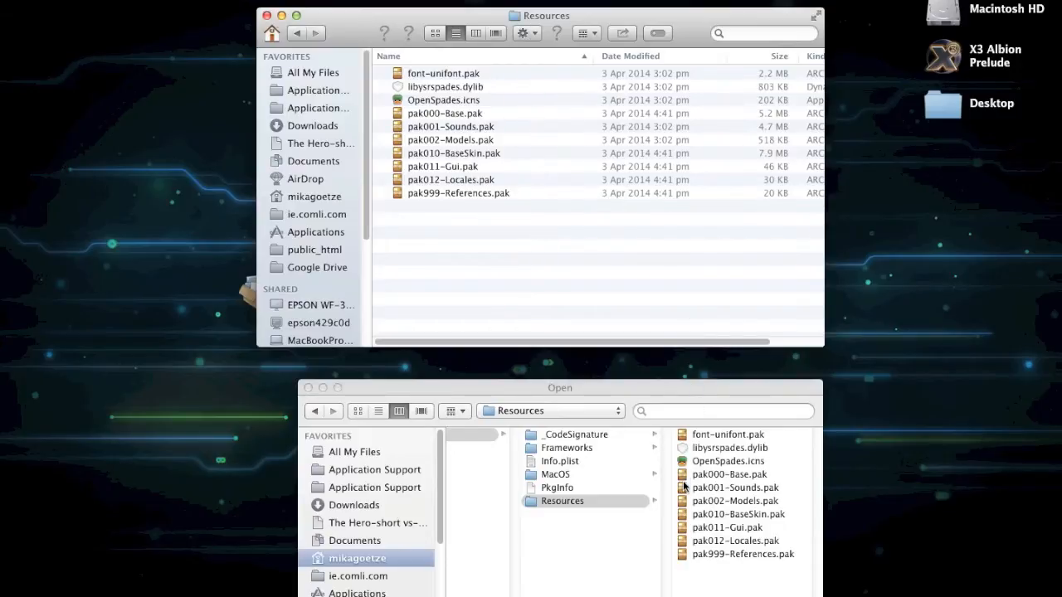
Open pak010-BaseSkin.pak from the OpenSpades Resources folder in BetterZip
{"action": "left_click_drag", "start_coordinate": [543, 387], "coordinate": [493, 128]}
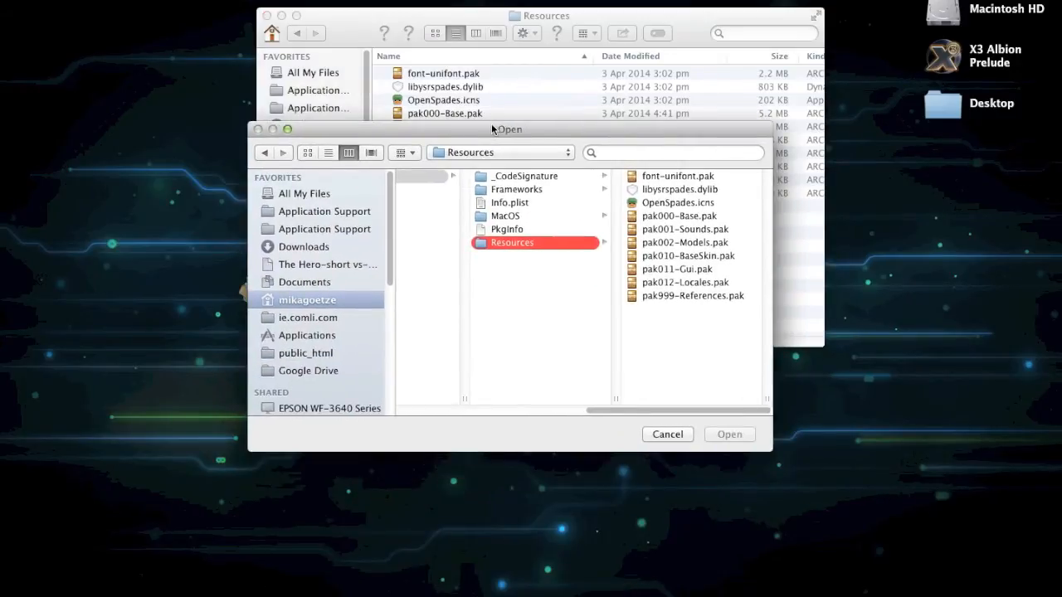
{"action": "left_click", "coordinate": [704, 256]}
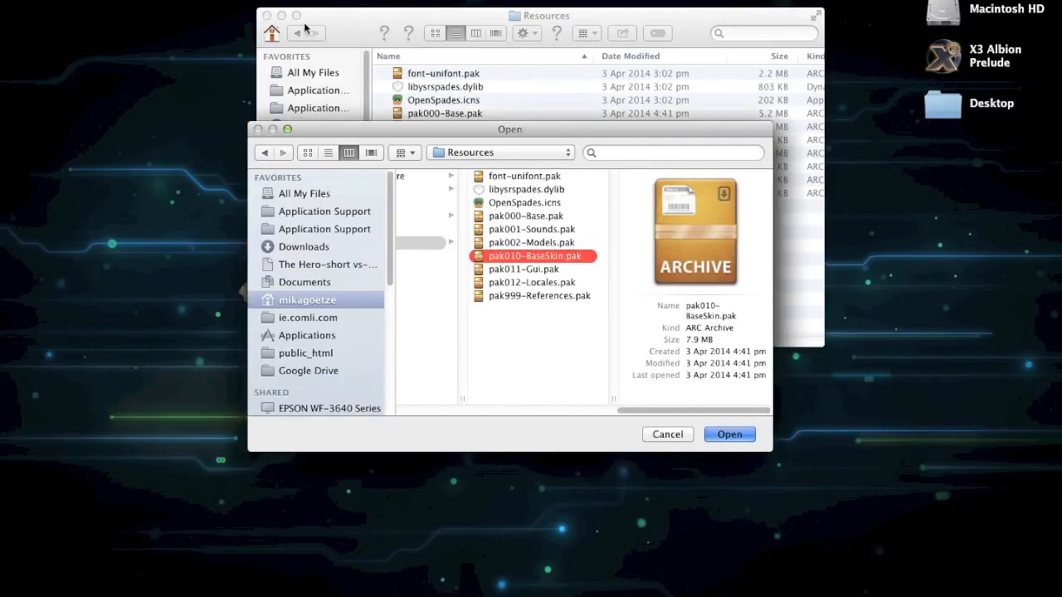
{"action": "key", "text": "Return"}
{"action": "left_click_drag", "start_coordinate": [370, 106], "coordinate": [569, 2]}
{"action": "left_click_drag", "start_coordinate": [726, 114], "coordinate": [709, 60]}
{"action": "left_click", "coordinate": [706, 160]}
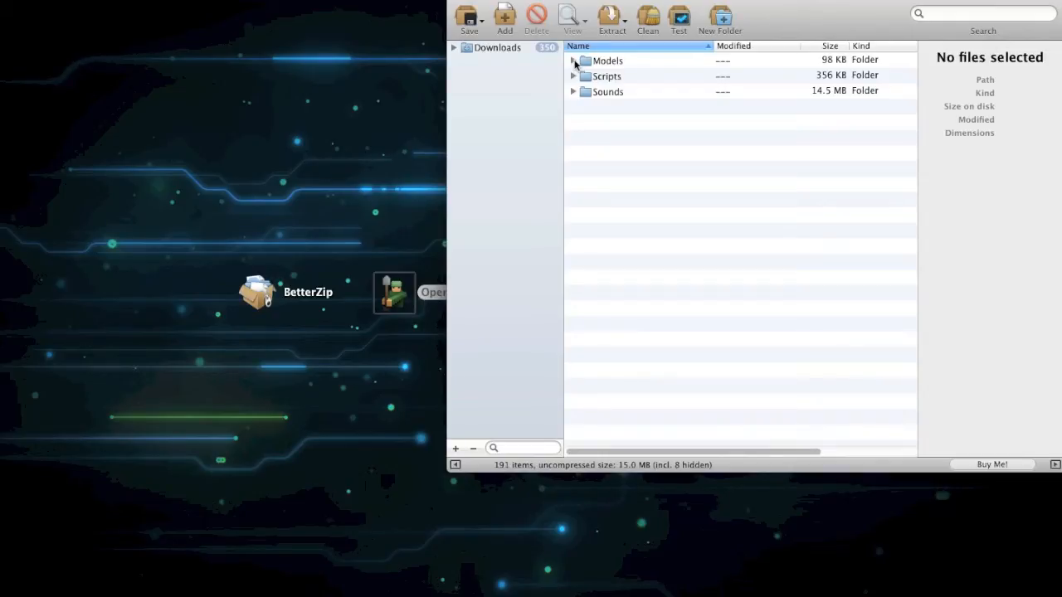
Open the Paratrooper_SMG_M4_Magpul_Prototype folder from the desktop and place it beside the BetterZip archive window
{"action": "left_click_drag", "start_coordinate": [805, 5], "coordinate": [292, 78]}
{"action": "left_click", "coordinate": [622, 299]}
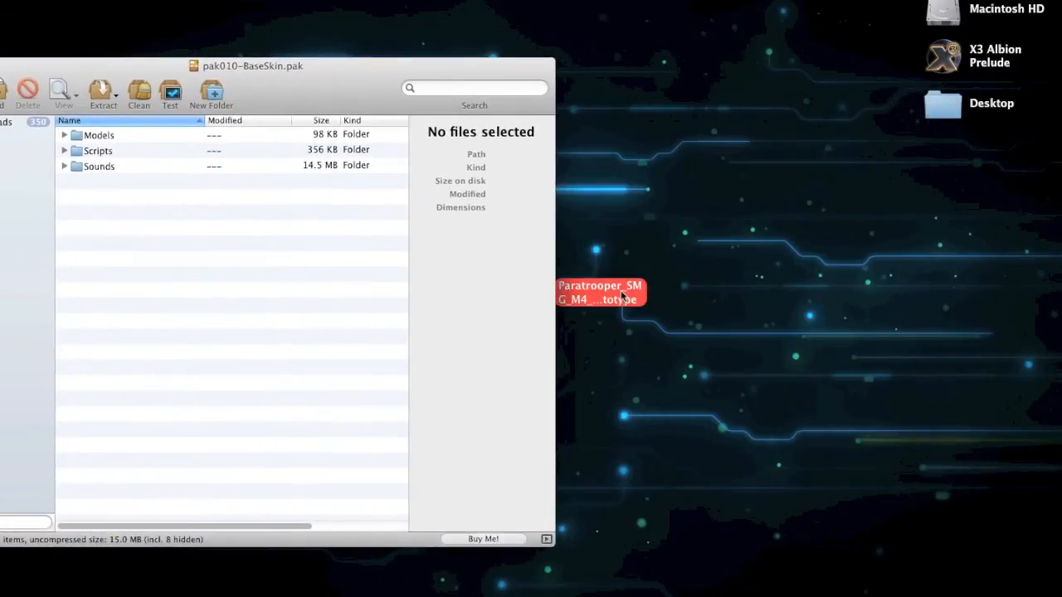
{"action": "left_click", "coordinate": [495, 103]}
{"action": "left_click_drag", "start_coordinate": [1060, 141], "coordinate": [553, 73]}
{"action": "key", "text": "super+a"}
{"action": "left_click", "coordinate": [729, 239]}
Add the mod's Gfx folder to the top level of pak010-BaseSkin.pak and rearrange the two windows
{"action": "left_click", "coordinate": [669, 111]}
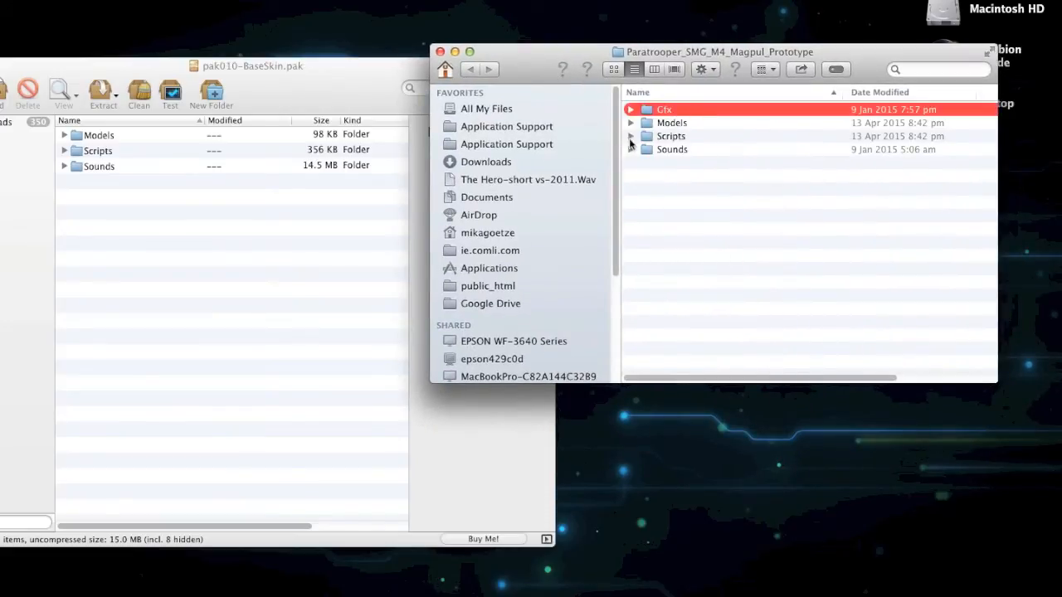
{"action": "left_click_drag", "start_coordinate": [657, 108], "coordinate": [279, 130]}
{"action": "left_click_drag", "start_coordinate": [291, 83], "coordinate": [702, 197]}
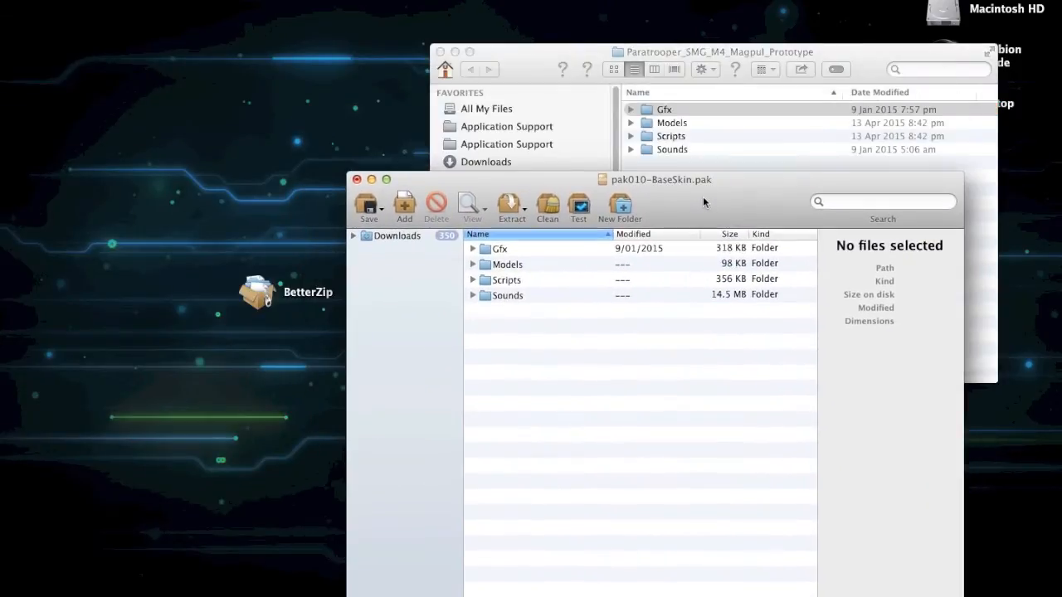
{"action": "left_click_drag", "start_coordinate": [535, 64], "coordinate": [22, 33]}
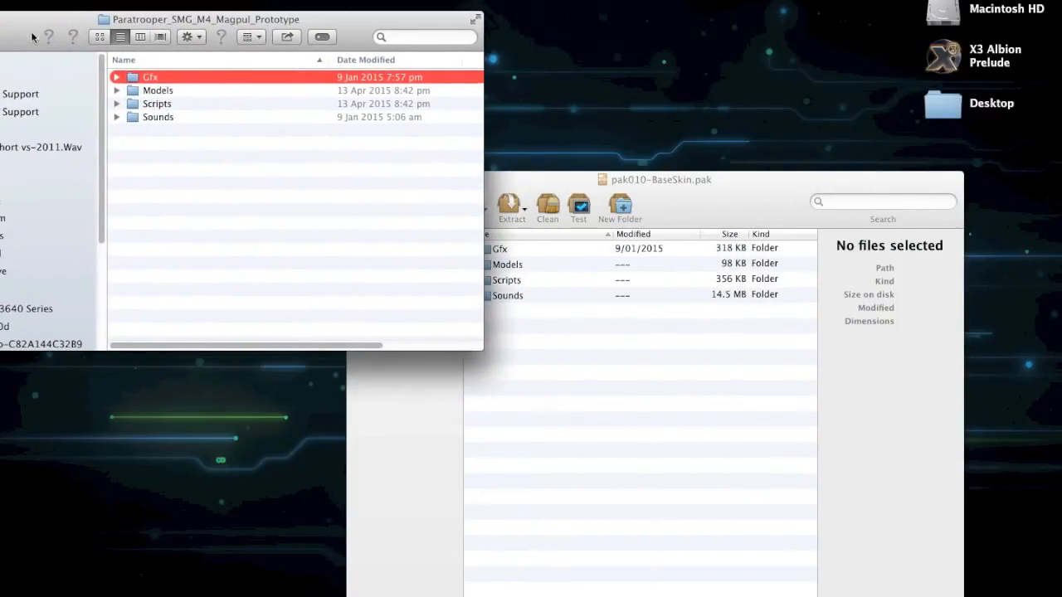
Expand the mod's Models and Weapons folders and try to copy Models into the archive's Models folder
{"action": "left_click", "coordinate": [117, 90]}
{"action": "left_click", "coordinate": [133, 103]}
{"action": "left_click_drag", "start_coordinate": [147, 90], "coordinate": [499, 267]}
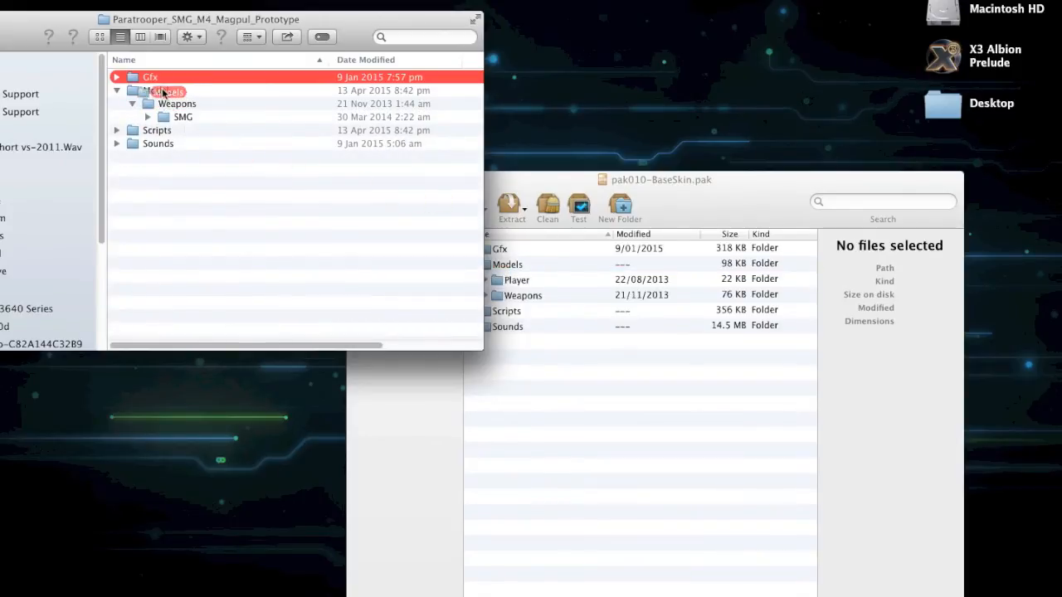
{"action": "left_click_drag", "start_coordinate": [747, 204], "coordinate": [817, 116]}
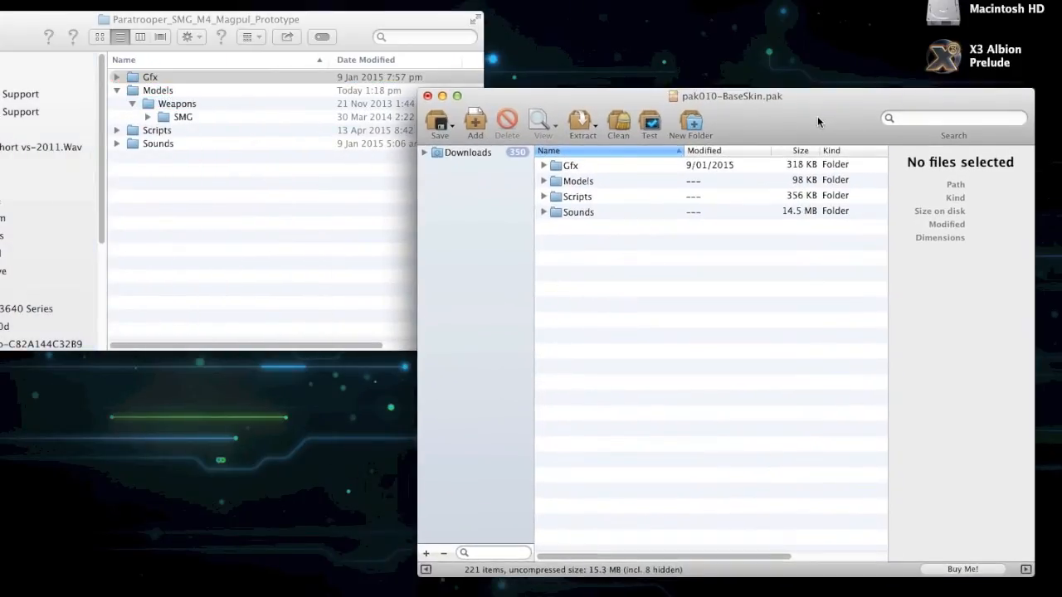
Expand the mod's SMG folder and the archive's Models and Weapons folders to match up their contents
{"action": "left_click", "coordinate": [151, 123]}
{"action": "left_click", "coordinate": [148, 118]}
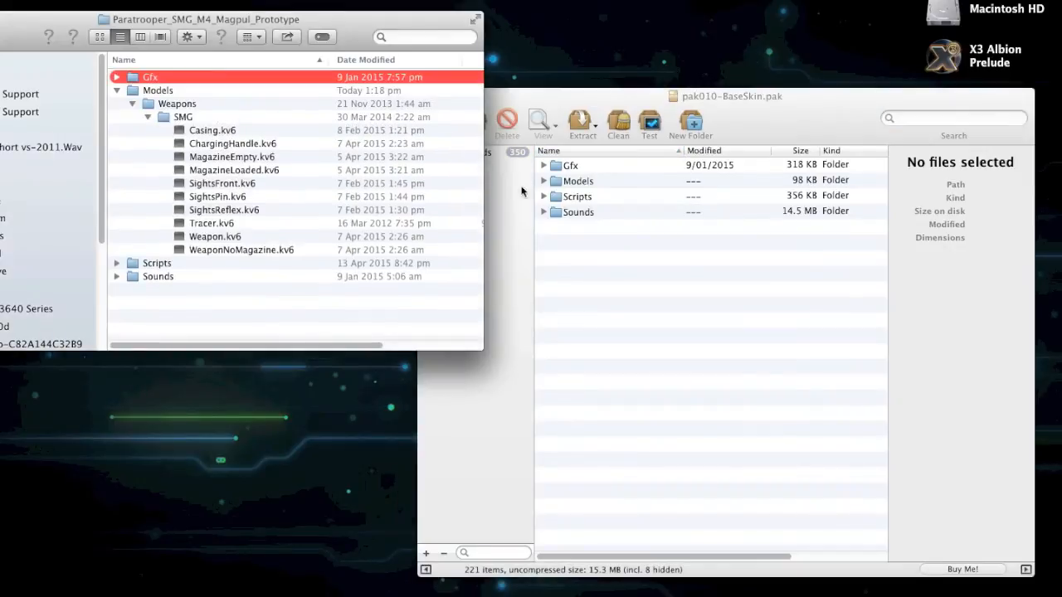
{"action": "left_click", "coordinate": [580, 245]}
{"action": "left_click", "coordinate": [544, 181]}
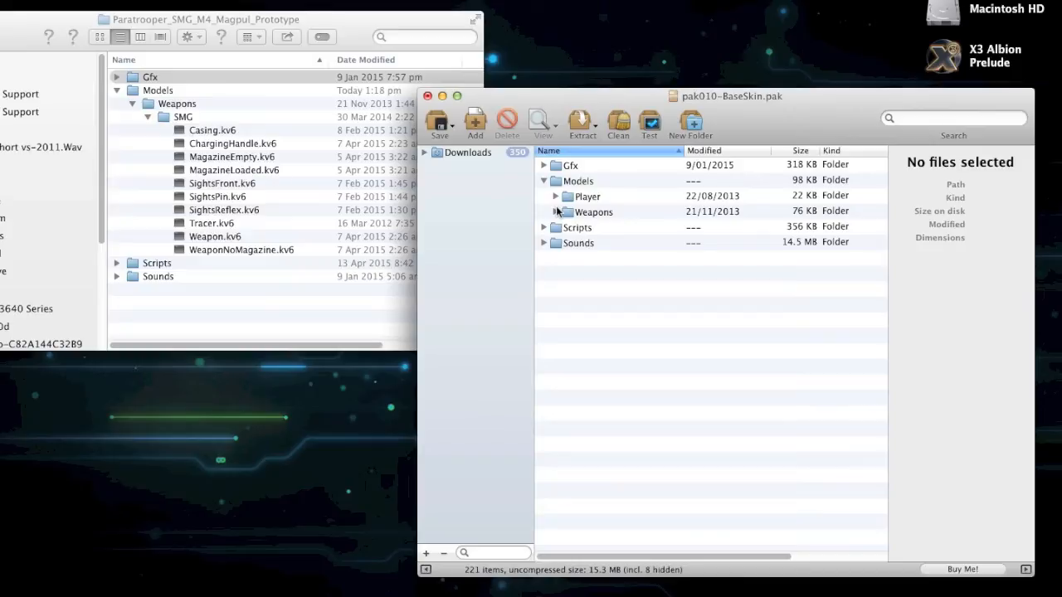
{"action": "left_click", "coordinate": [555, 212]}
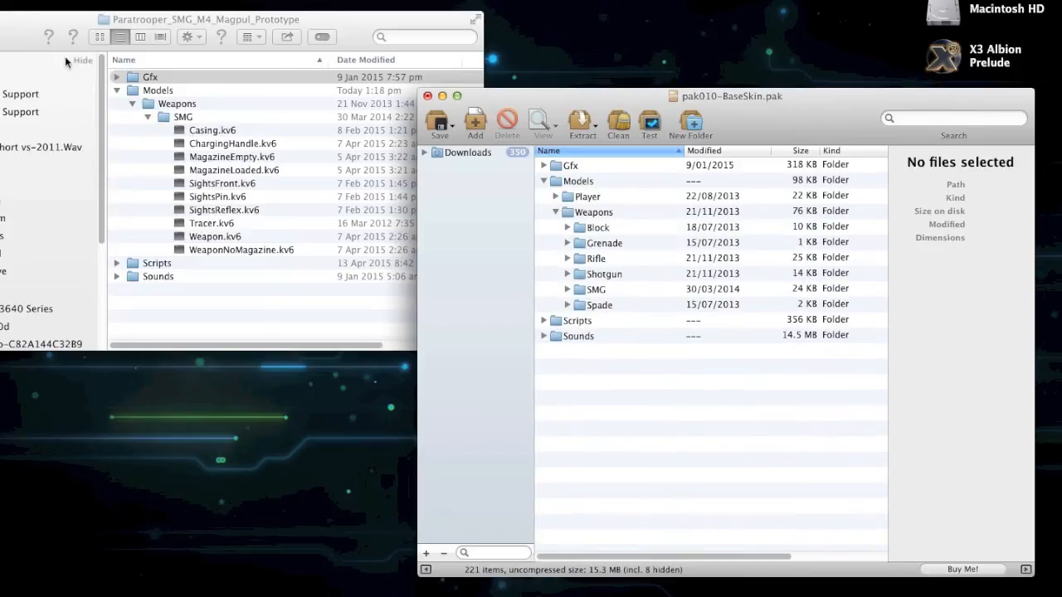
Copy the mod's model files from Casing.kv6 to WeaponNoMagazine.kv6 into the archive's Models > Weapons > SMG folder, replacing all duplicates
{"action": "left_click", "coordinate": [567, 289]}
{"action": "left_click", "coordinate": [202, 284]}
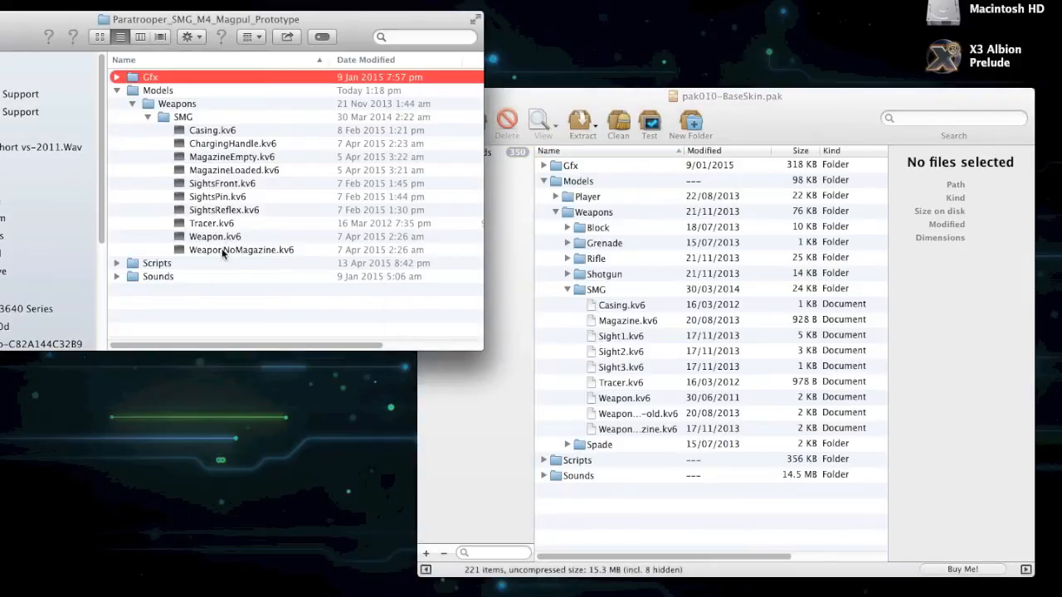
{"action": "left_click", "coordinate": [222, 248]}
{"action": "left_click", "coordinate": [216, 134], "text": "shift"}
{"action": "left_click_drag", "start_coordinate": [187, 164], "coordinate": [656, 289]}
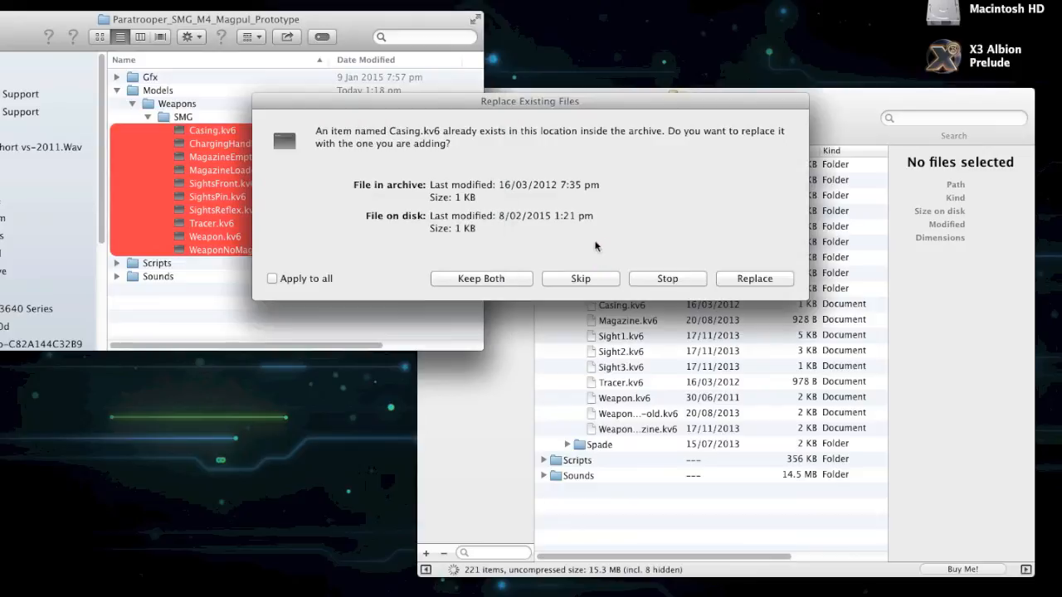
{"action": "left_click", "coordinate": [302, 280]}
{"action": "left_click", "coordinate": [750, 278]}
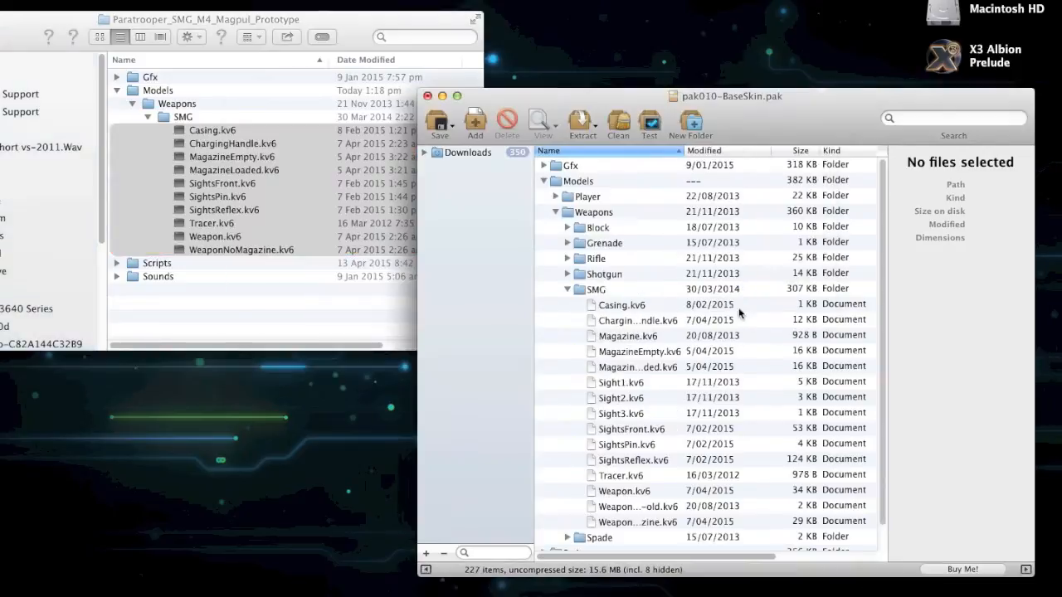
Collapse the archive's SMG models folder, move its window up, and expand the mod's Scripts folder down to Skin > SMG
{"action": "scroll", "coordinate": [575, 283], "scroll_direction": "down", "scroll_amount": 2}
{"action": "left_click_drag", "start_coordinate": [795, 122], "coordinate": [819, 29]}
{"action": "left_click", "coordinate": [593, 167]}
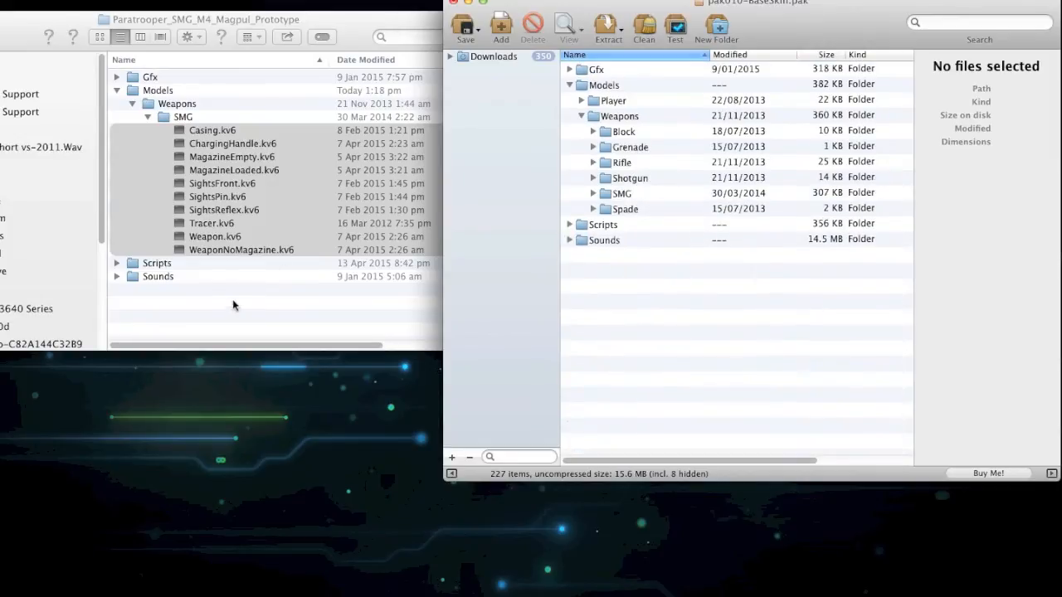
{"action": "left_click", "coordinate": [106, 266]}
{"action": "left_click", "coordinate": [117, 262]}
{"action": "left_click", "coordinate": [132, 276]}
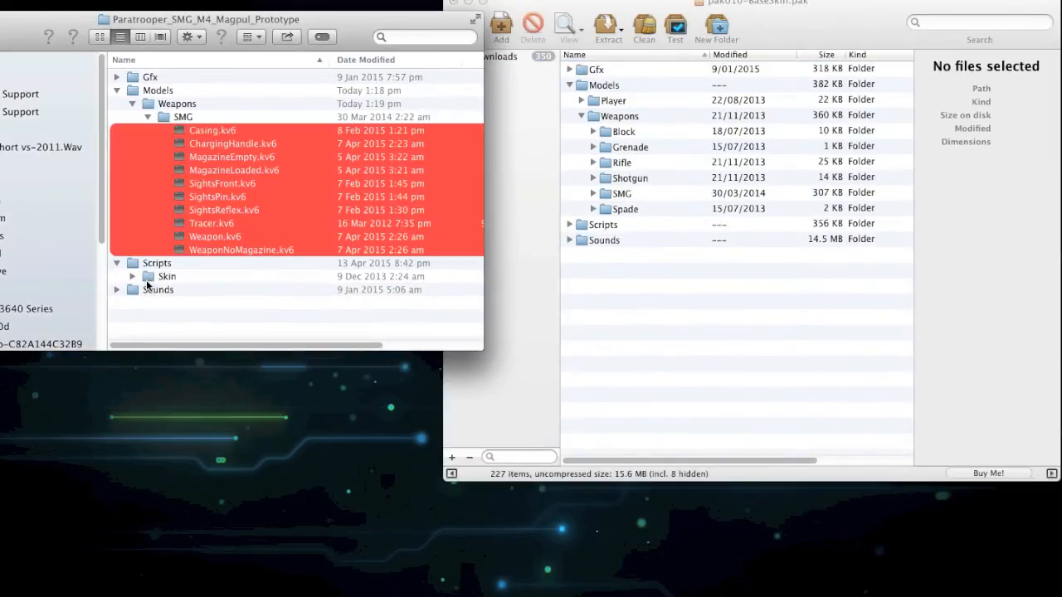
{"action": "left_click", "coordinate": [150, 289]}
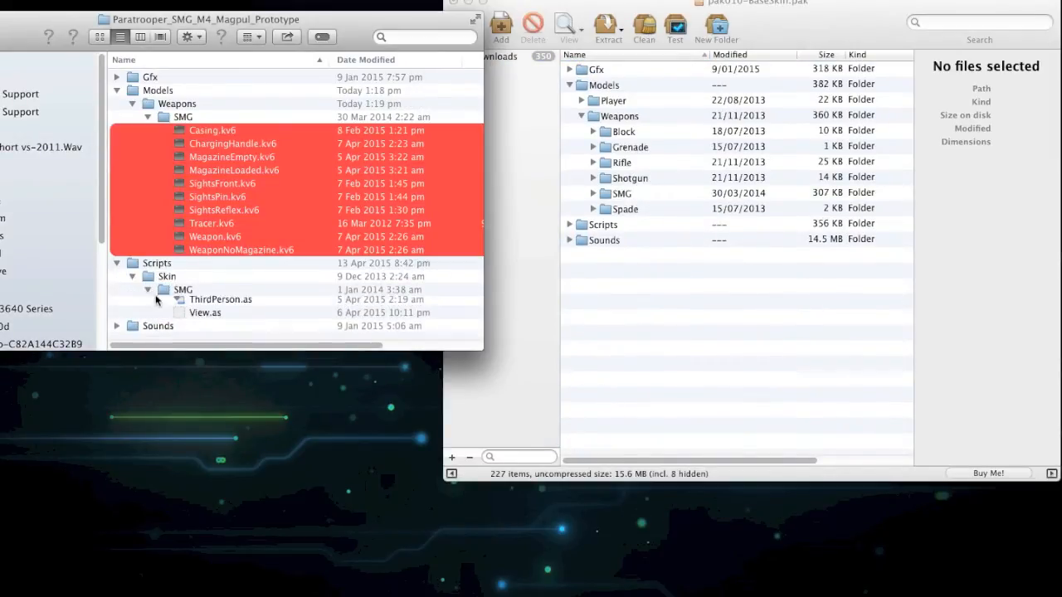
Copy the mod's ThirdPerson.as and View.as into the archive's Scripts > Skin > SMG folder, replacing all existing versions
{"action": "left_click", "coordinate": [199, 305]}
{"action": "left_click", "coordinate": [200, 315], "text": "shift"}
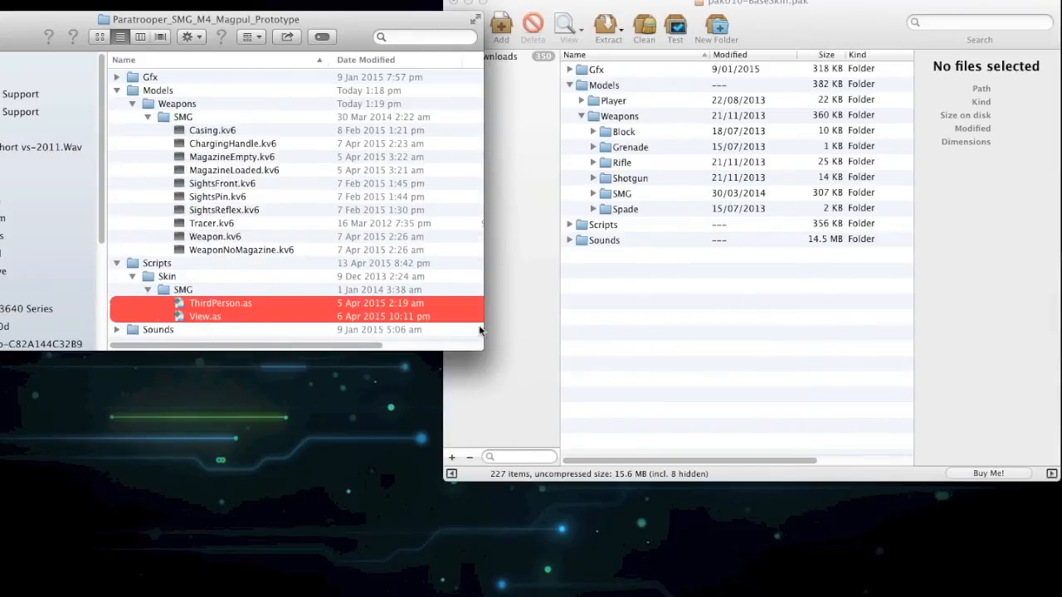
{"action": "left_click", "coordinate": [664, 311]}
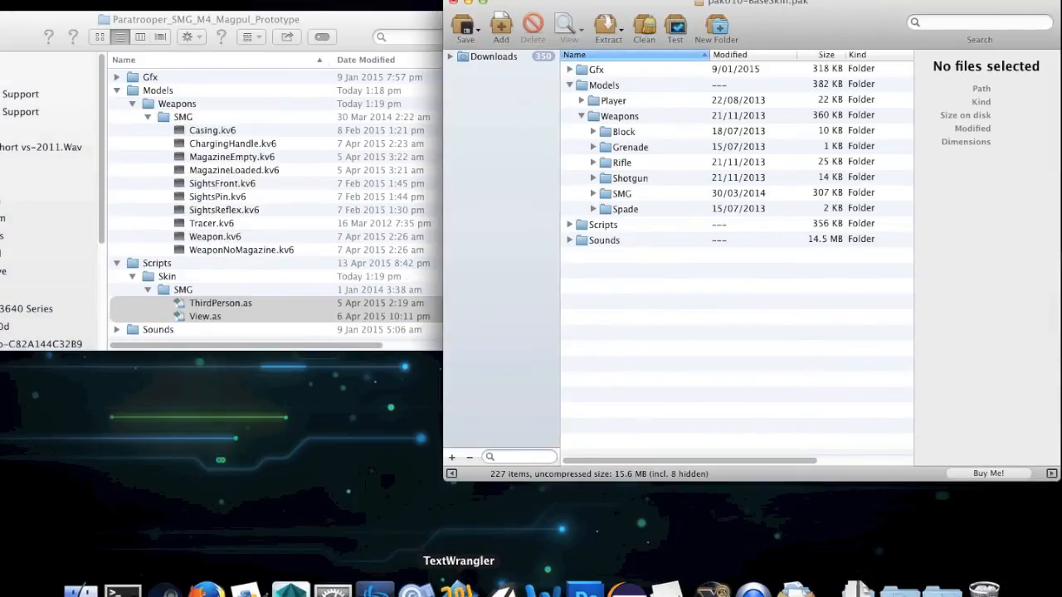
{"action": "right_click", "coordinate": [458, 587]}
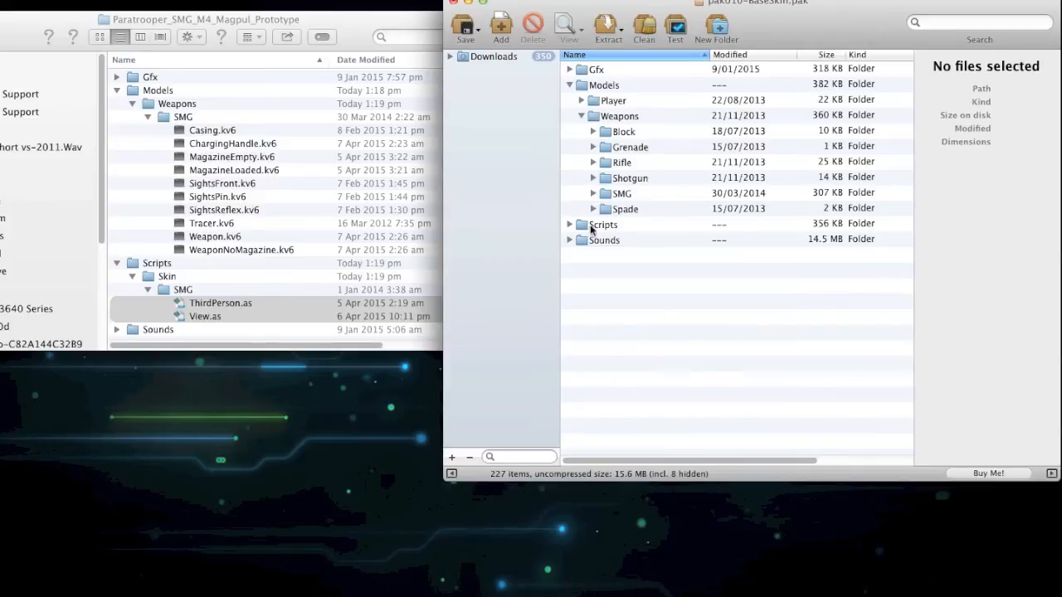
{"action": "left_click", "coordinate": [570, 225]}
{"action": "left_click", "coordinate": [582, 240]}
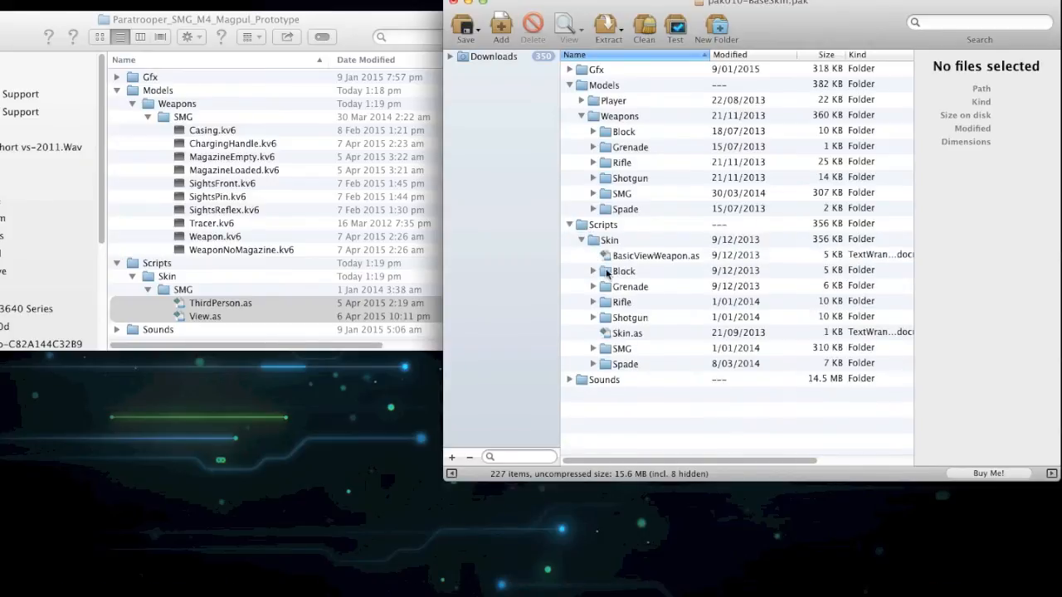
{"action": "left_click", "coordinate": [594, 348]}
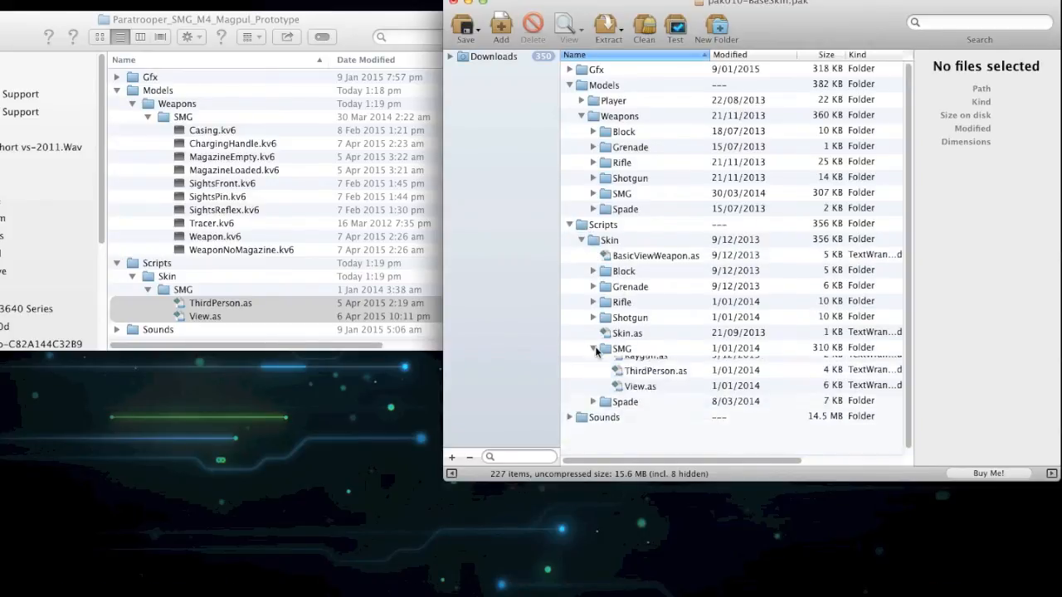
{"action": "left_click_drag", "start_coordinate": [237, 311], "coordinate": [674, 348]}
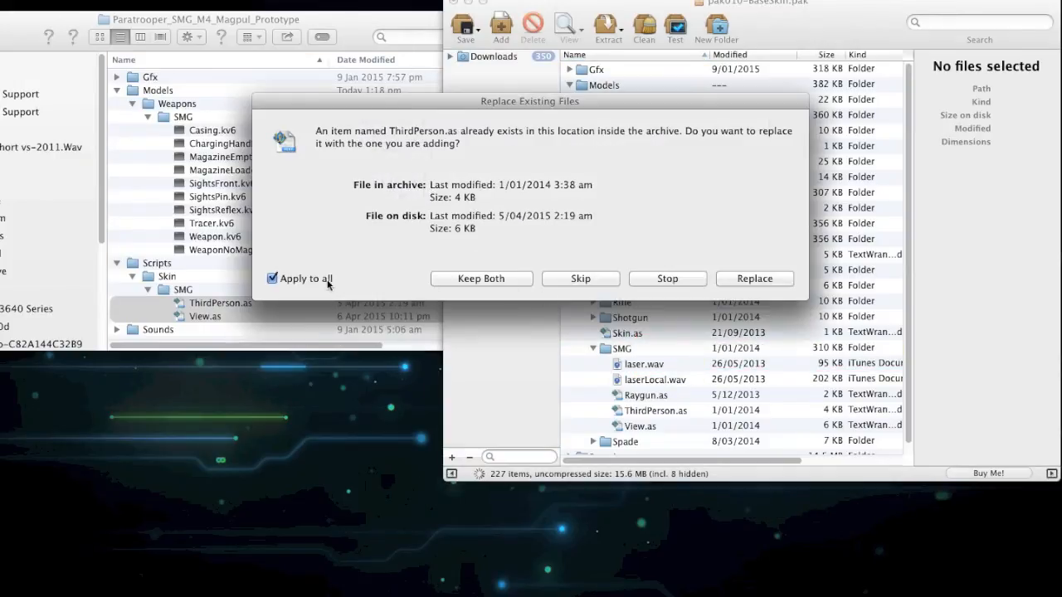
{"action": "left_click", "coordinate": [754, 279]}
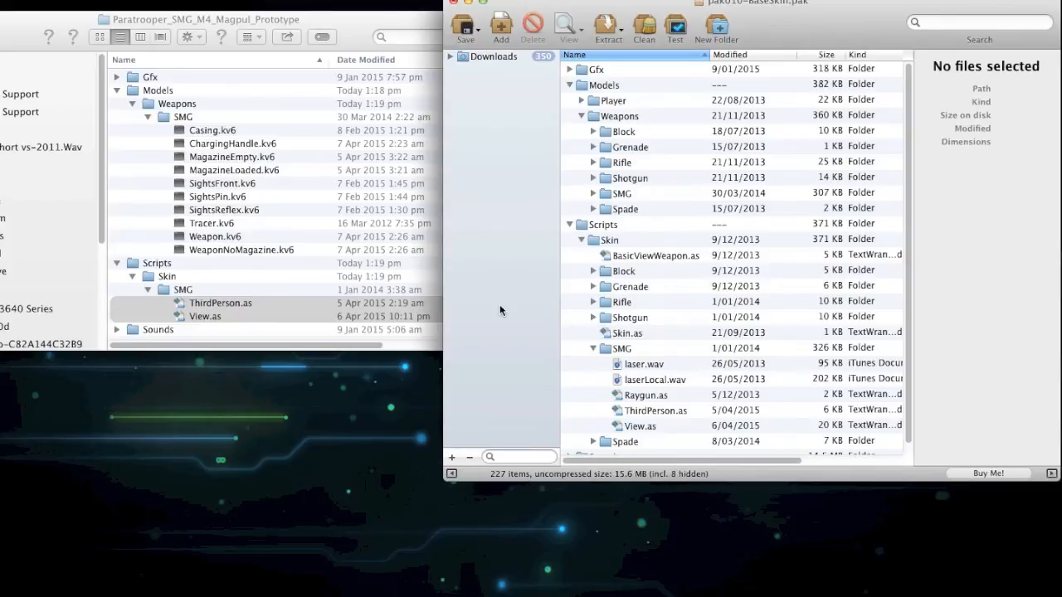
Collapse the archive's Scripts and Models folders and expand its Sounds folder down to Weapons > SMG
{"action": "left_click", "coordinate": [305, 264]}
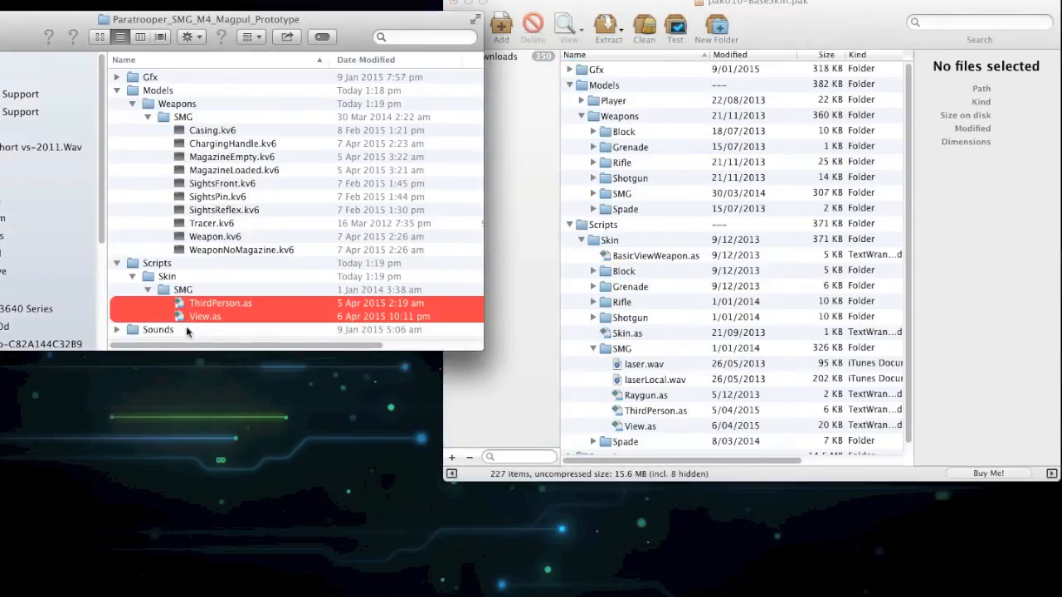
{"action": "left_click", "coordinate": [571, 225]}
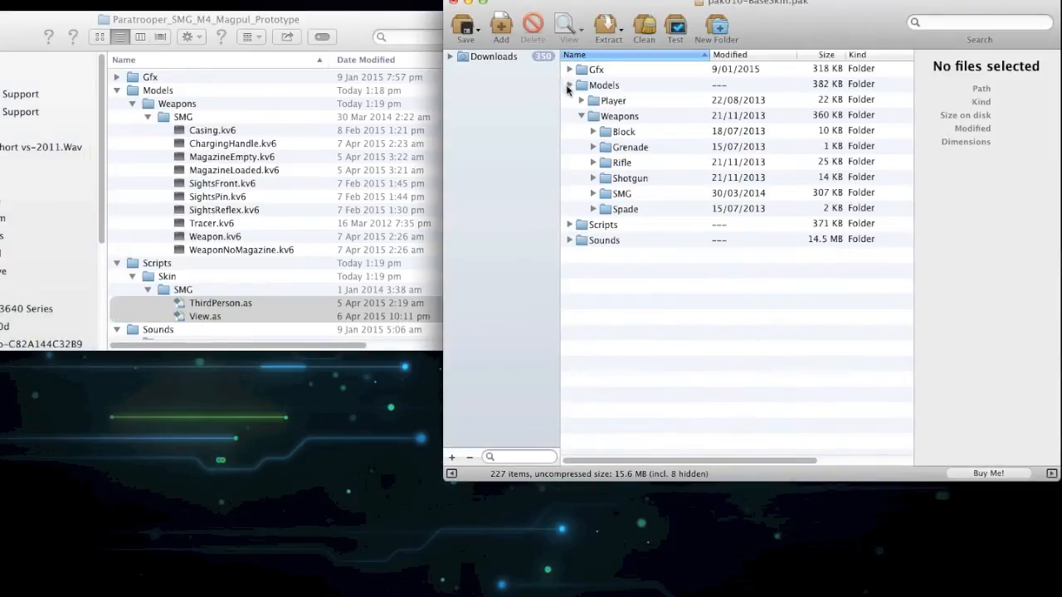
{"action": "left_click", "coordinate": [569, 85]}
{"action": "left_click", "coordinate": [569, 116]}
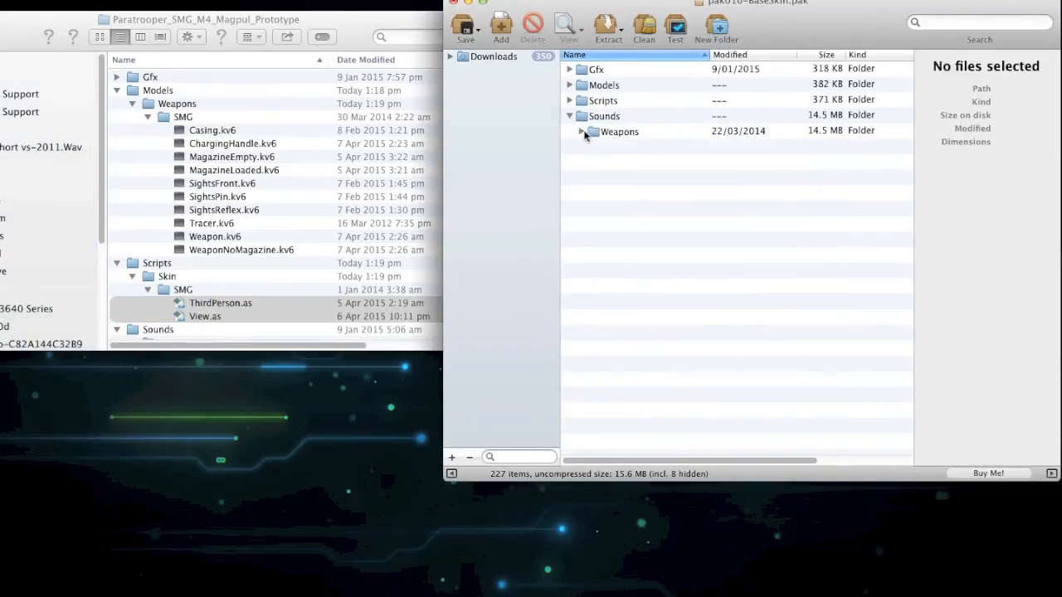
{"action": "left_click", "coordinate": [581, 132]}
{"action": "left_click", "coordinate": [594, 301]}
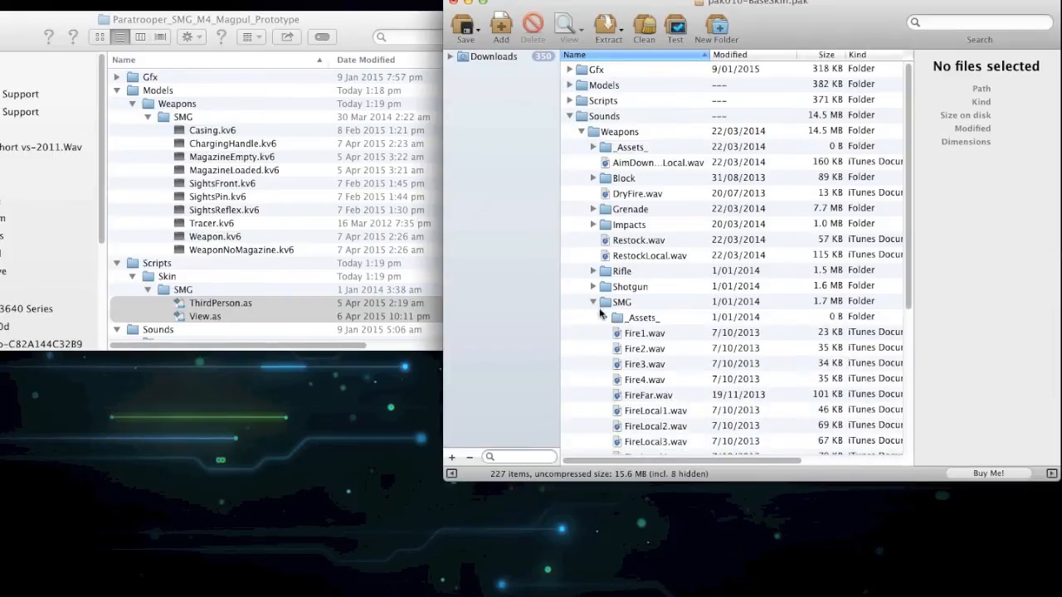
{"action": "scroll", "coordinate": [613, 308], "scroll_direction": "down", "scroll_amount": 5}
Copy everything from _Assets_ to ShellWater.wav in the mod's Sounds > Weapons > SMG folder into the archive's matching folder, replacing existing items
{"action": "left_click", "coordinate": [207, 303]}
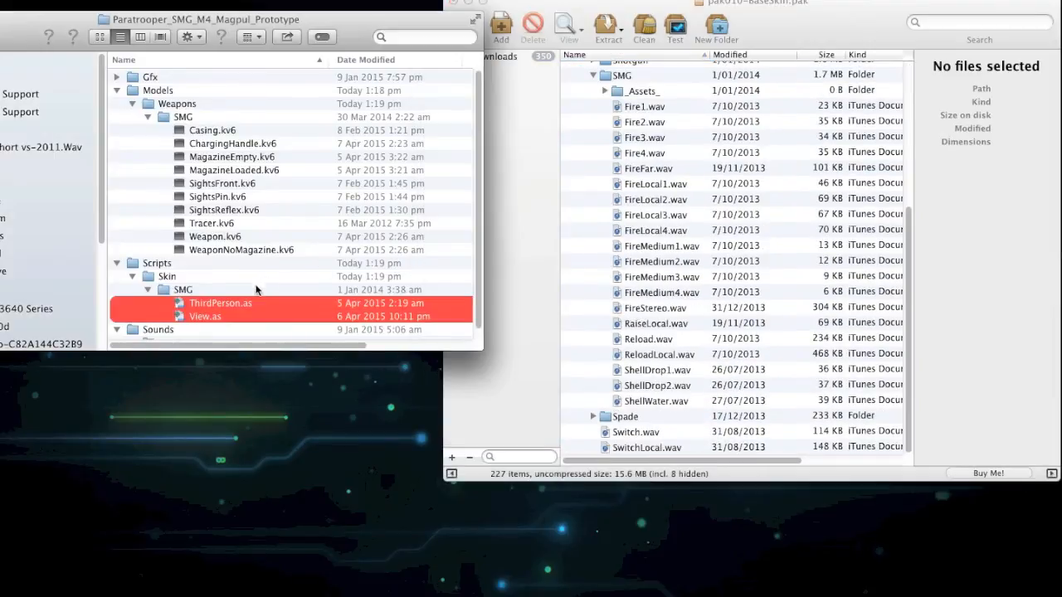
{"action": "scroll", "coordinate": [201, 303], "scroll_direction": "down", "scroll_amount": 1}
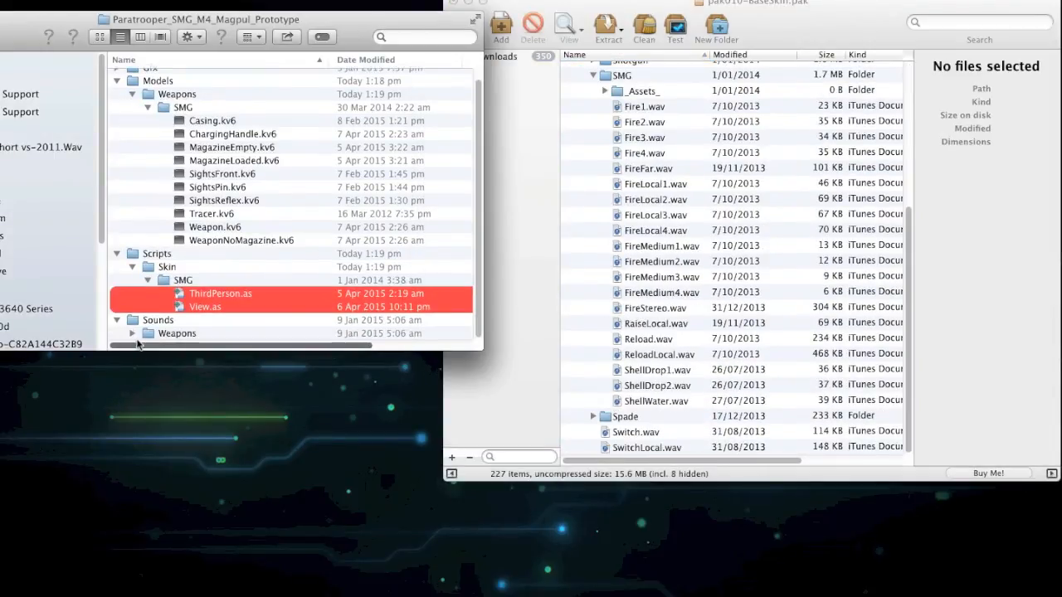
{"action": "left_click", "coordinate": [132, 333]}
{"action": "left_click", "coordinate": [147, 333]}
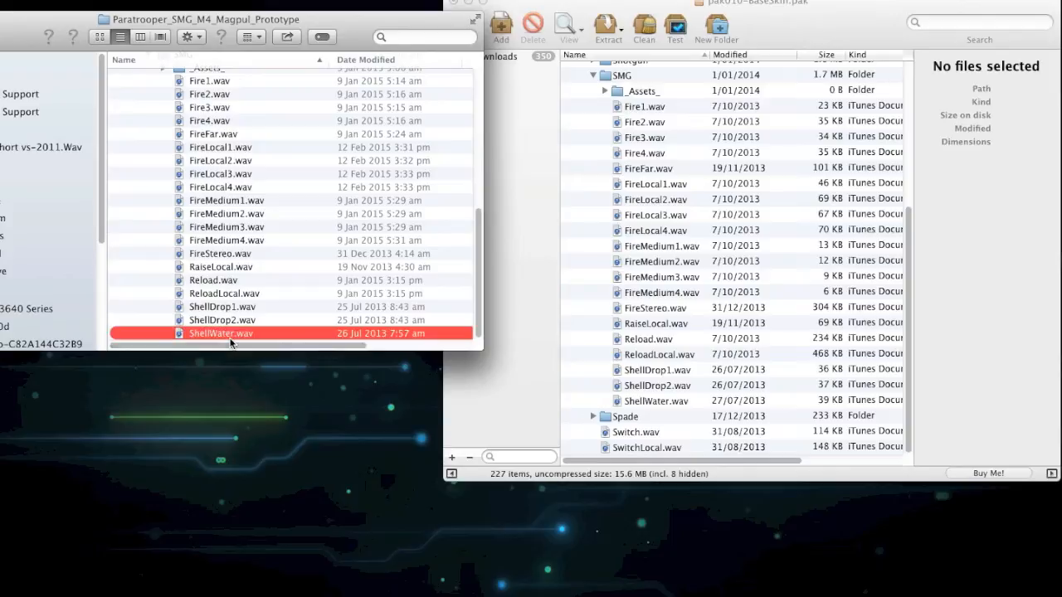
{"action": "scroll", "coordinate": [235, 253], "scroll_direction": "up", "scroll_amount": 2}
{"action": "scroll", "coordinate": [235, 248], "scroll_direction": "up", "scroll_amount": 3}
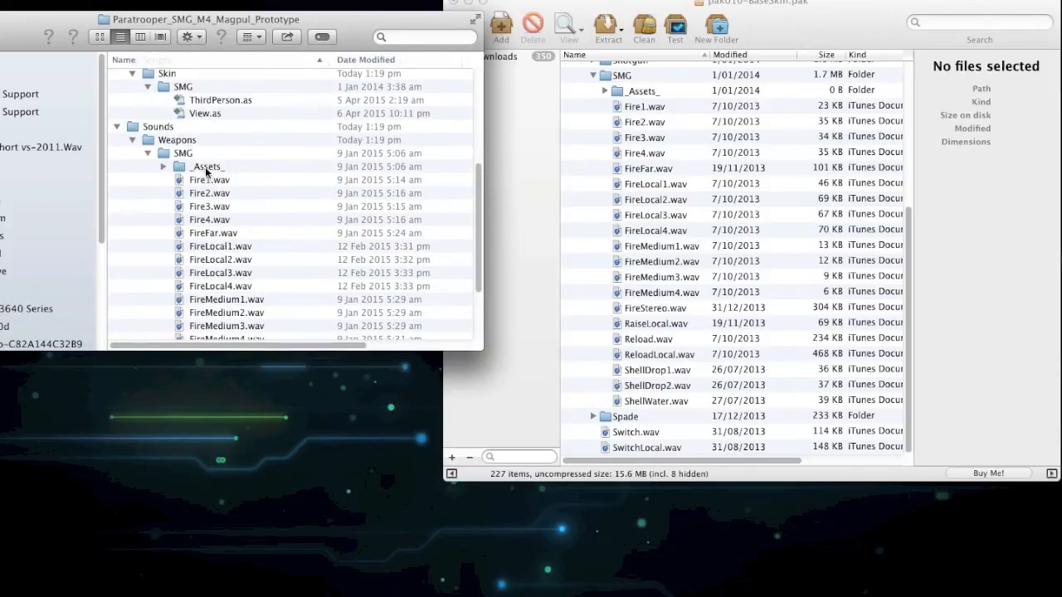
{"action": "left_click", "coordinate": [206, 168], "text": "shift"}
{"action": "left_click_drag", "start_coordinate": [309, 205], "coordinate": [700, 125]}
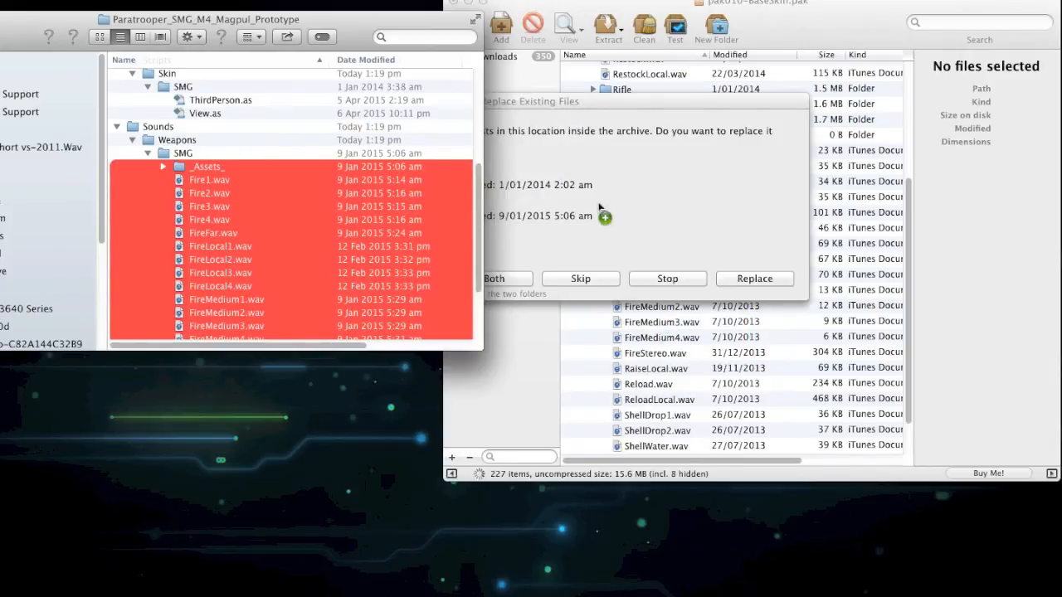
{"action": "left_click", "coordinate": [733, 282]}
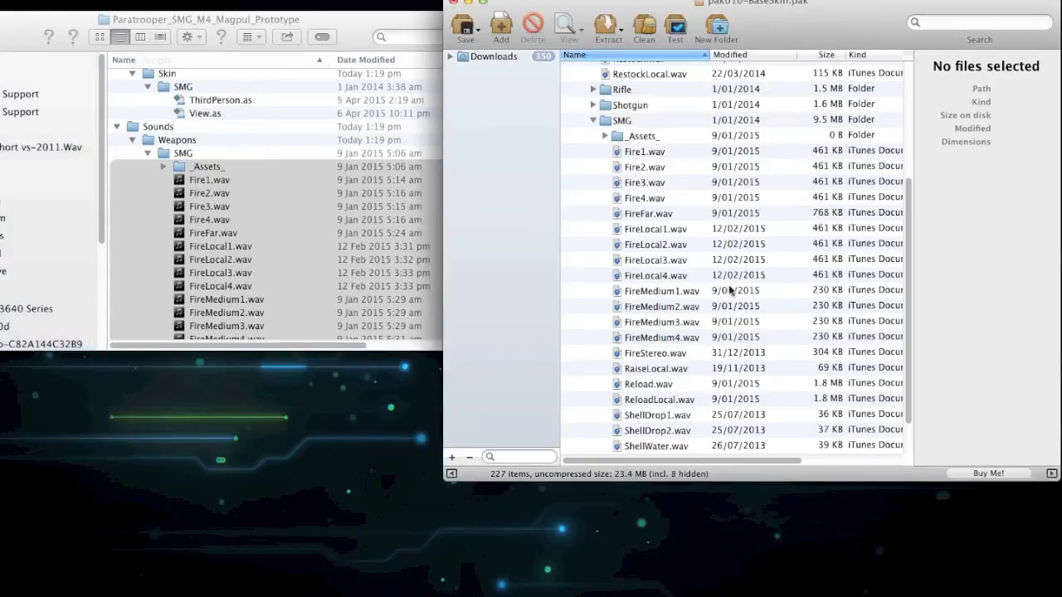
Save pak010-BaseSkin.pak, overwriting the original archive
{"action": "left_click_drag", "start_coordinate": [838, 29], "coordinate": [673, 33]}
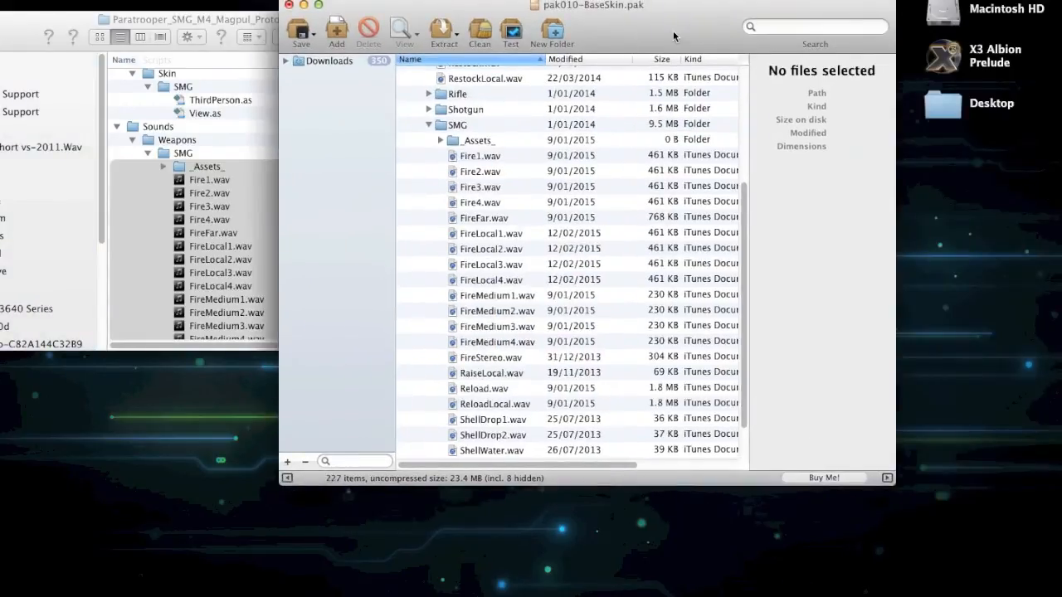
{"action": "key", "text": "super+s"}
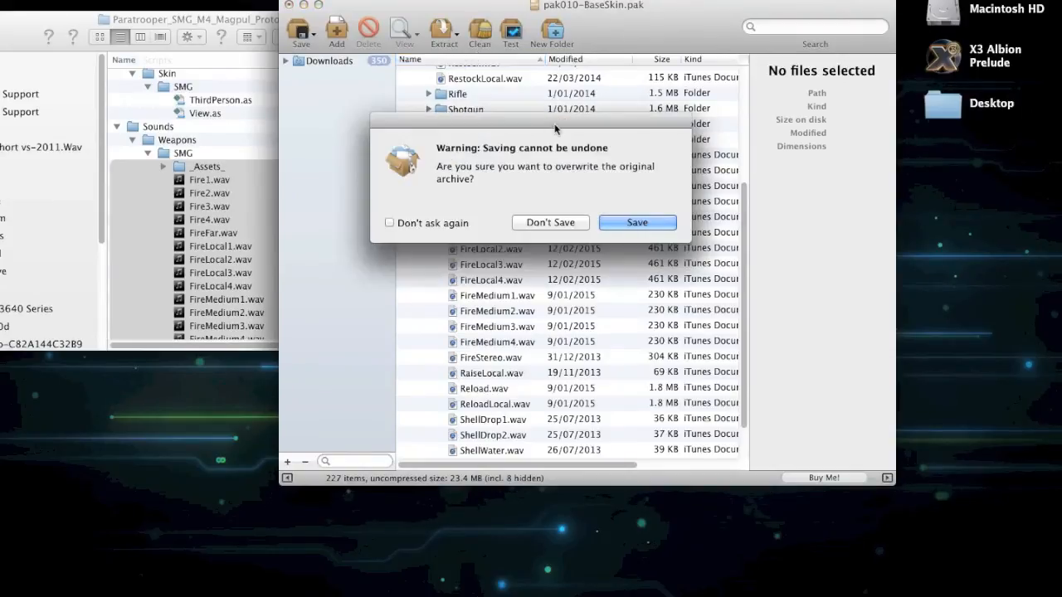
{"action": "left_click_drag", "start_coordinate": [563, 124], "coordinate": [548, 116]}
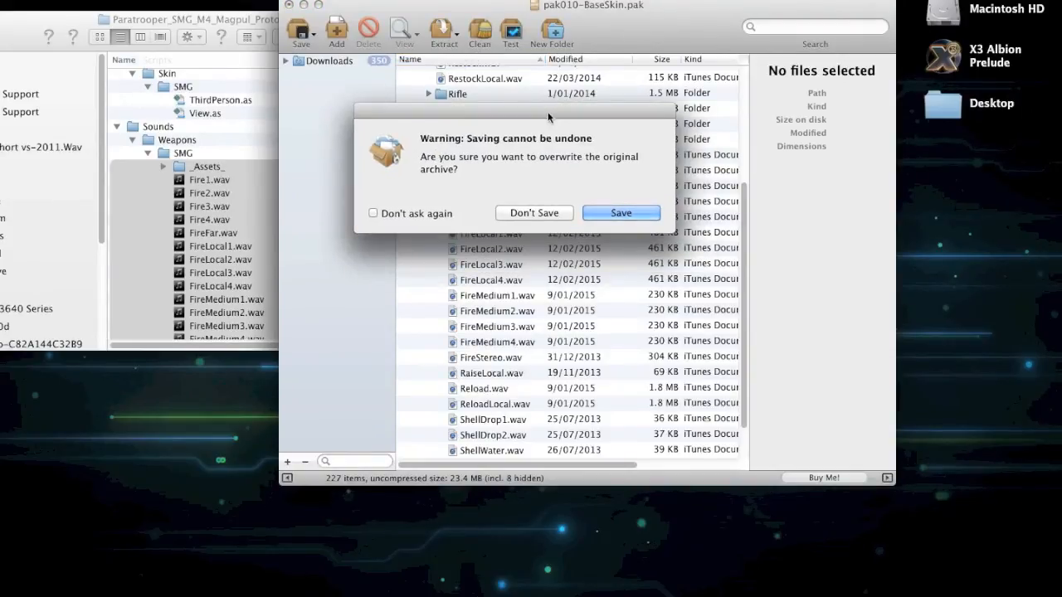
{"action": "left_click", "coordinate": [615, 213]}
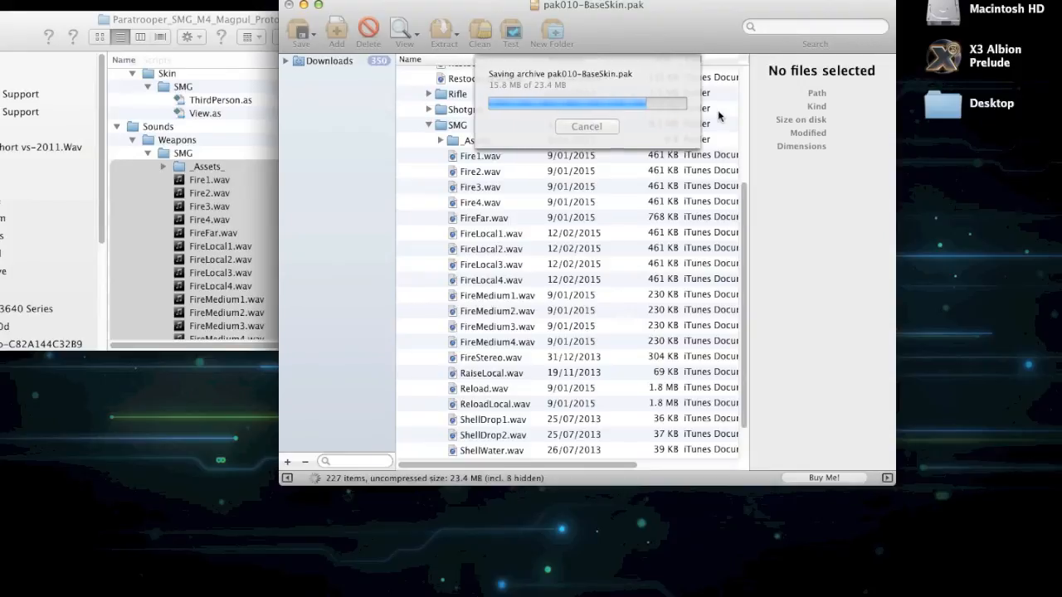
Close the mod folder window and the pak010-BaseSkin.pak archive window
{"action": "left_click_drag", "start_coordinate": [18, 20], "coordinate": [296, 68]}
{"action": "key", "text": "super+w"}
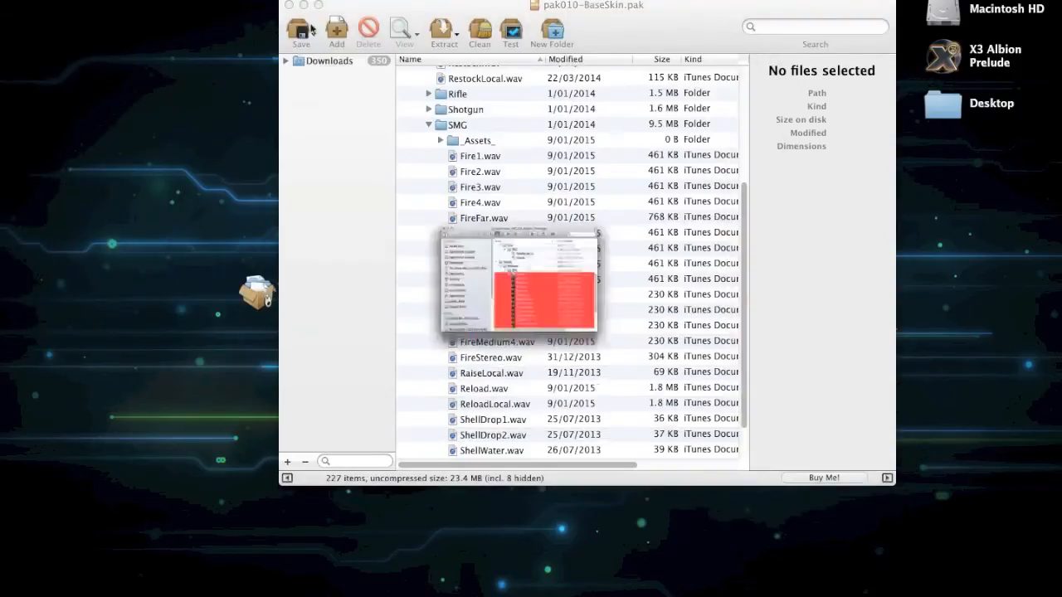
{"action": "left_click_drag", "start_coordinate": [362, 1], "coordinate": [362, 5]}
{"action": "key", "text": "super+w"}
Switch to OpenSpades, start the game with the current graphics settings and join the Blue team with the SMG
{"action": "left_click_drag", "start_coordinate": [345, 456], "coordinate": [391, 302]}
{"action": "double_click", "coordinate": [391, 303]}
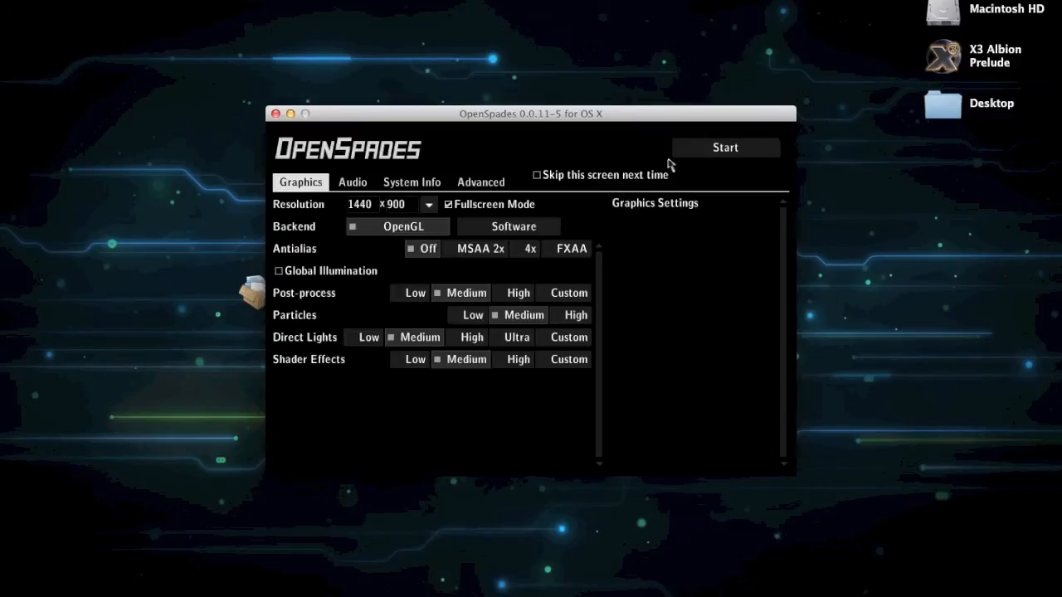
{"action": "left_click", "coordinate": [688, 154]}
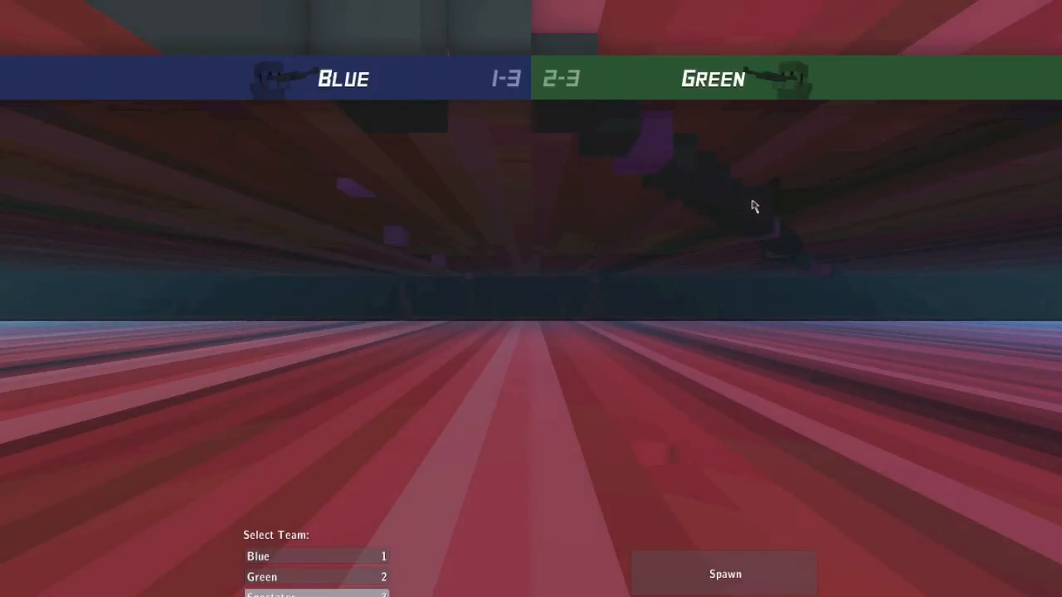
{"action": "key", "text": "1"}
{"action": "key", "text": "2"}
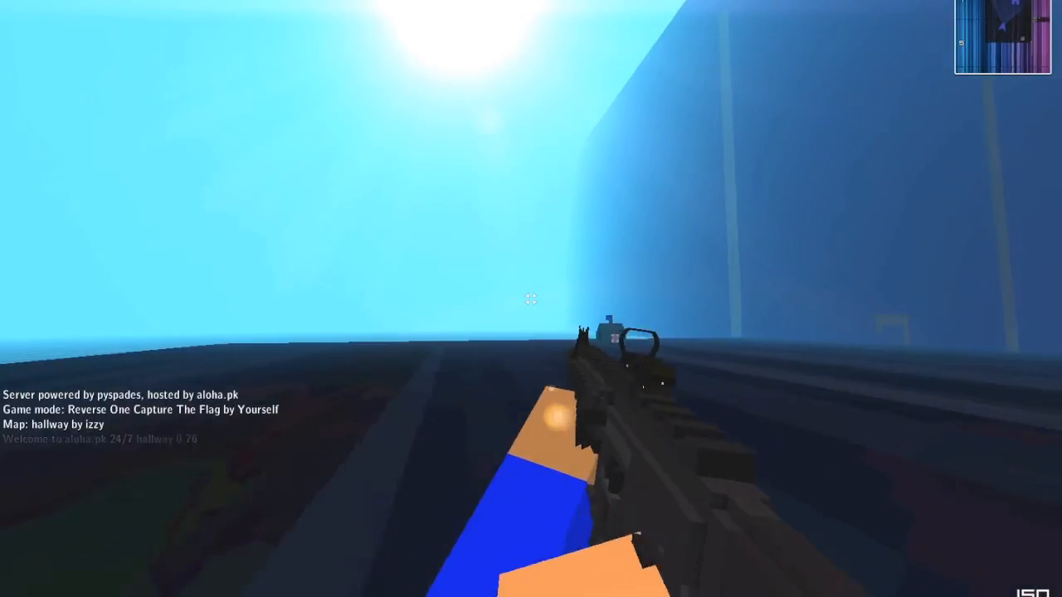
Test the modded SMG in the game by aiming through its reflex sight, reloading and walking around the map
{"action": "right_click", "coordinate": [531, 298]}
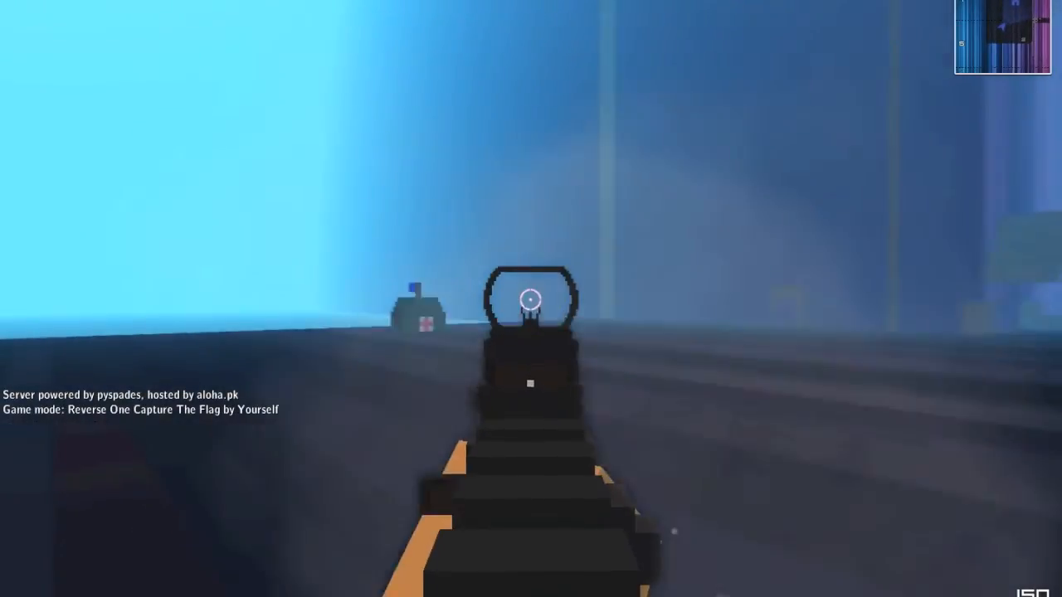
{"action": "key", "text": "r"}
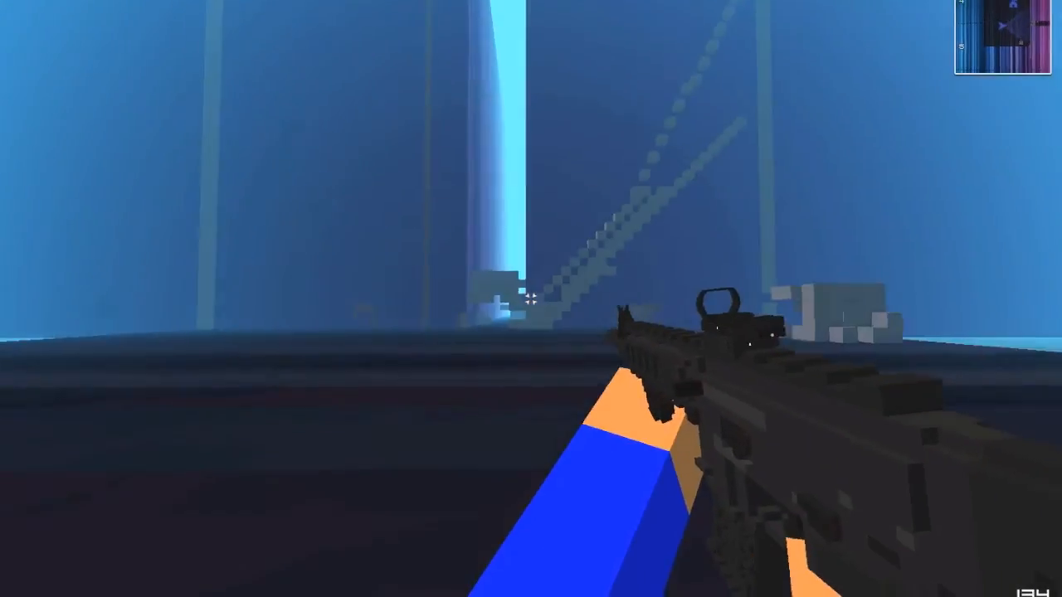
{"action": "key", "text": "w"}
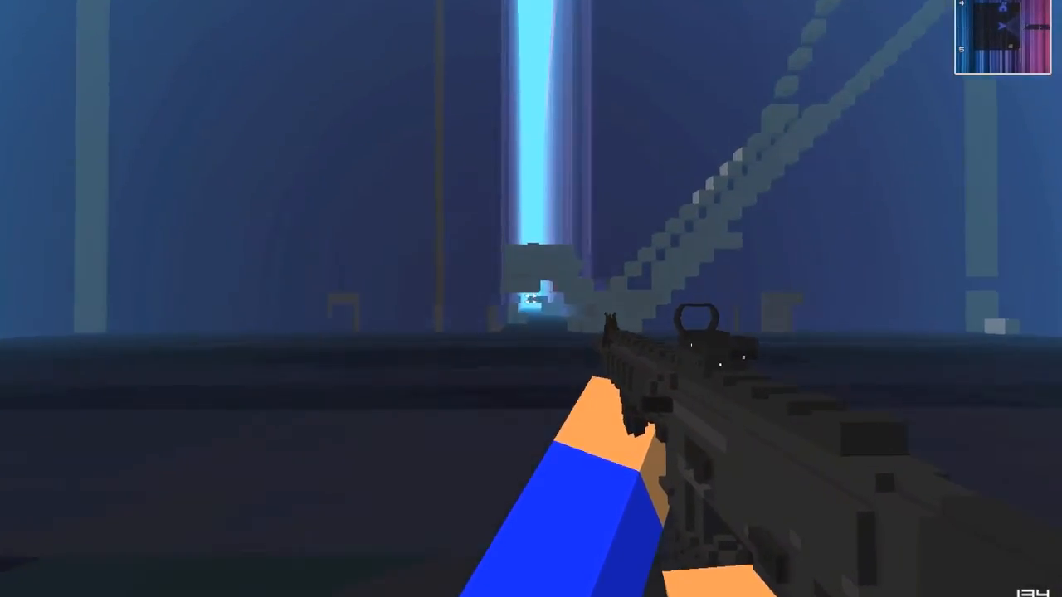
{"action": "key", "text": "w"}
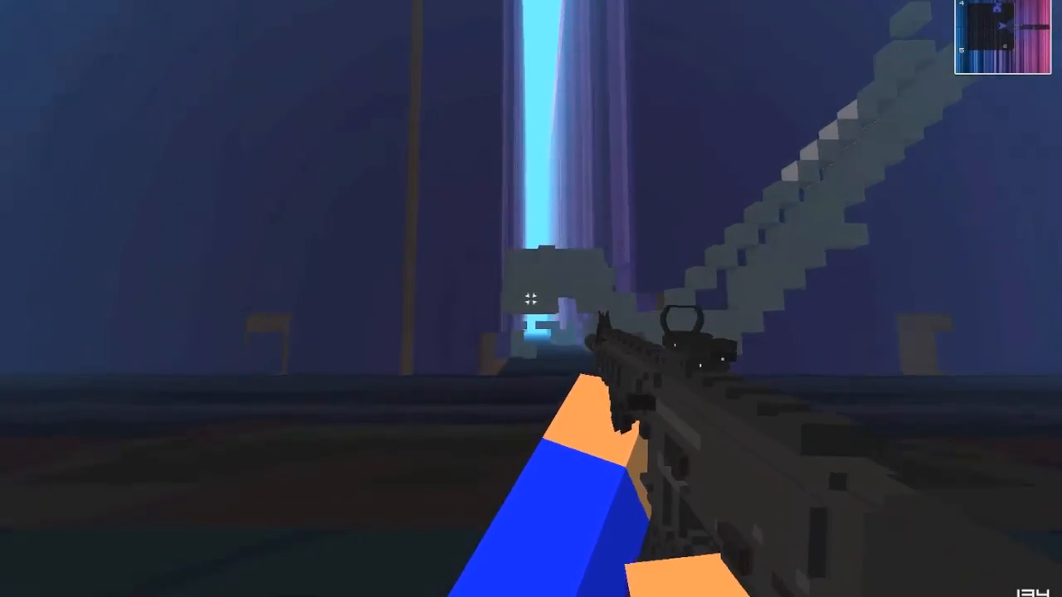
{"action": "key", "text": "w"}
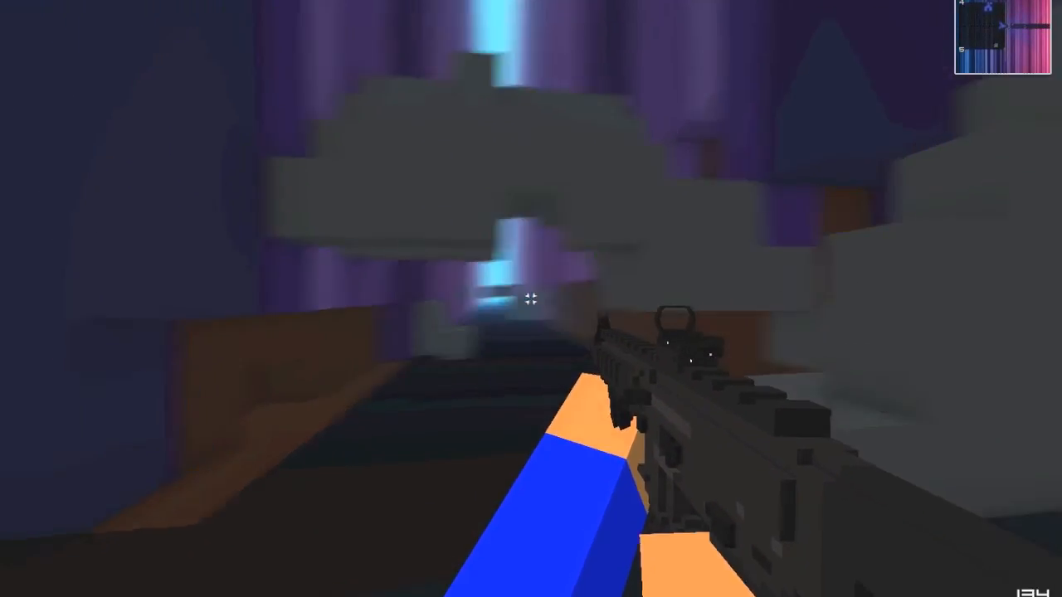
{"action": "key", "text": "s"}
{"action": "right_click", "coordinate": [531, 299]}
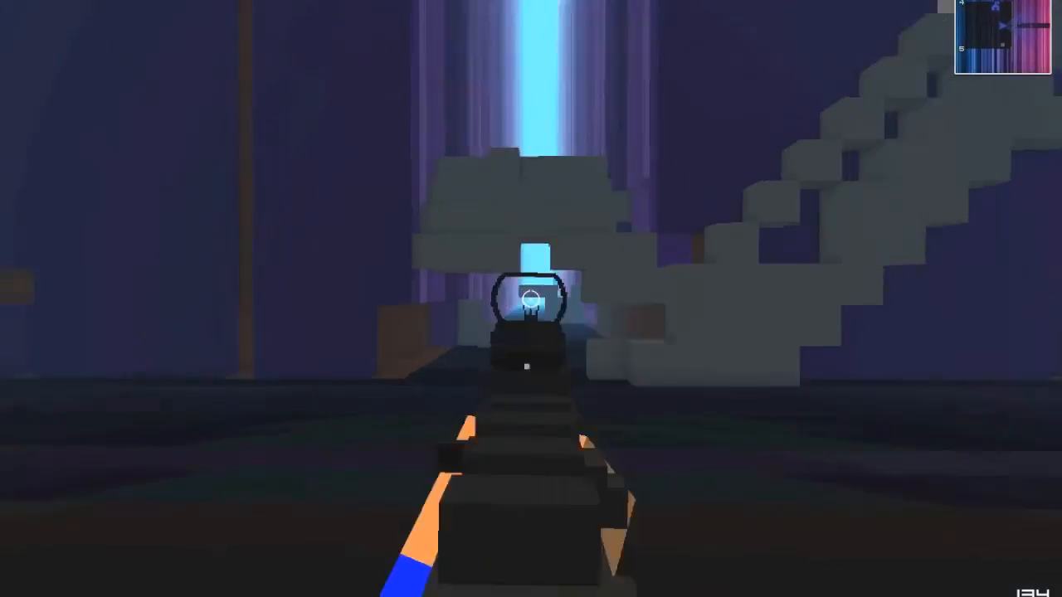